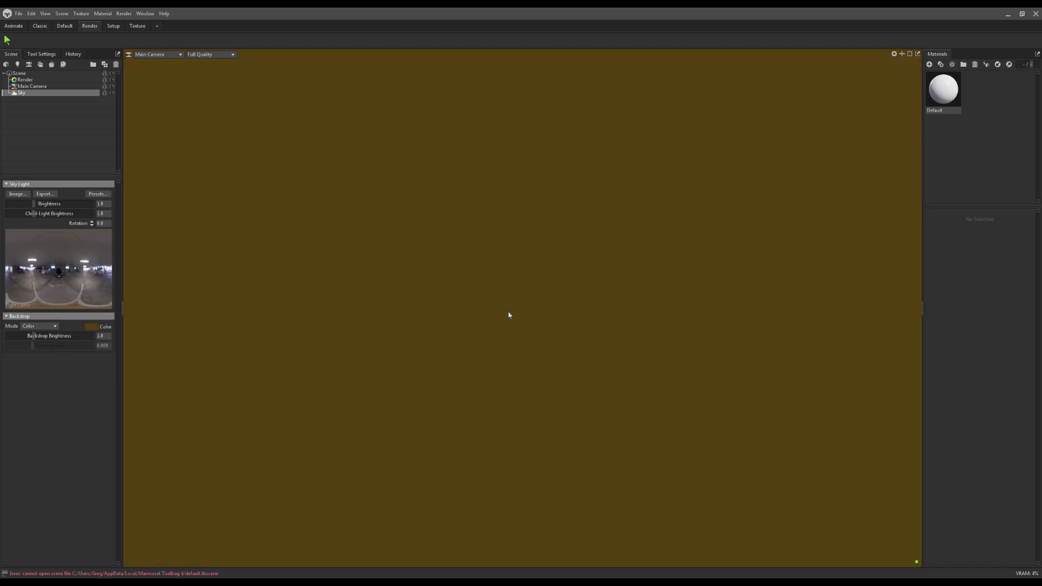
- Undo the last two backdrop color changes of the Sky
key("ctrl+z")
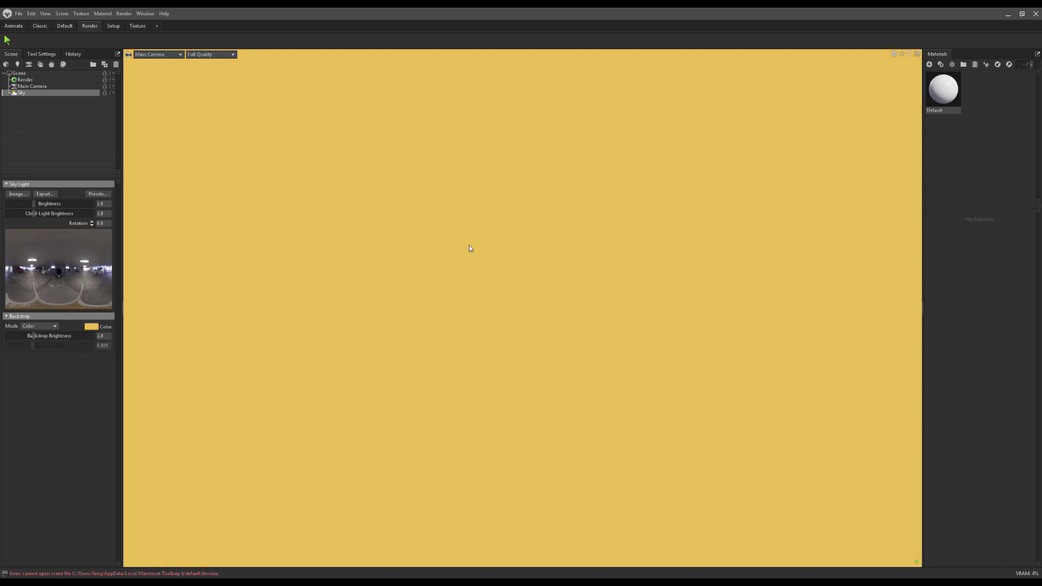
key("ctrl+z")
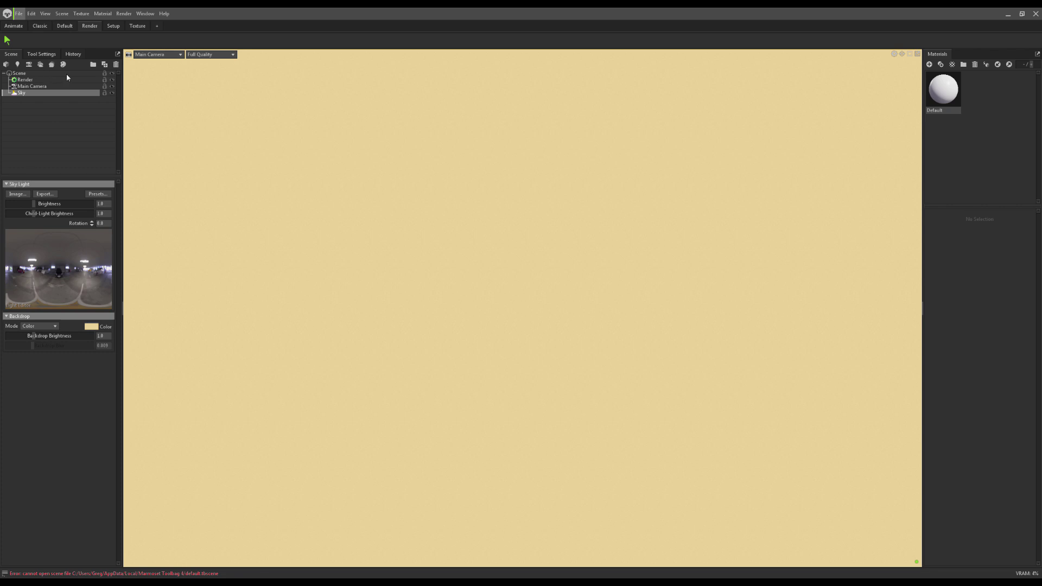
- Import the werewolf2 model and set its X rotation to -90 so that it stands upright
left_click(188, 101)
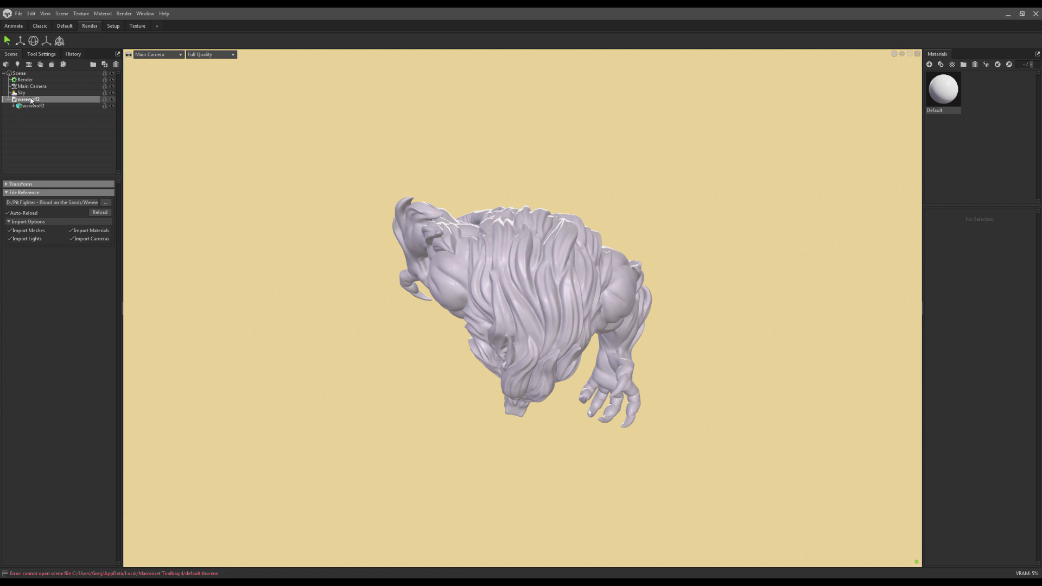
left_click(6, 185)
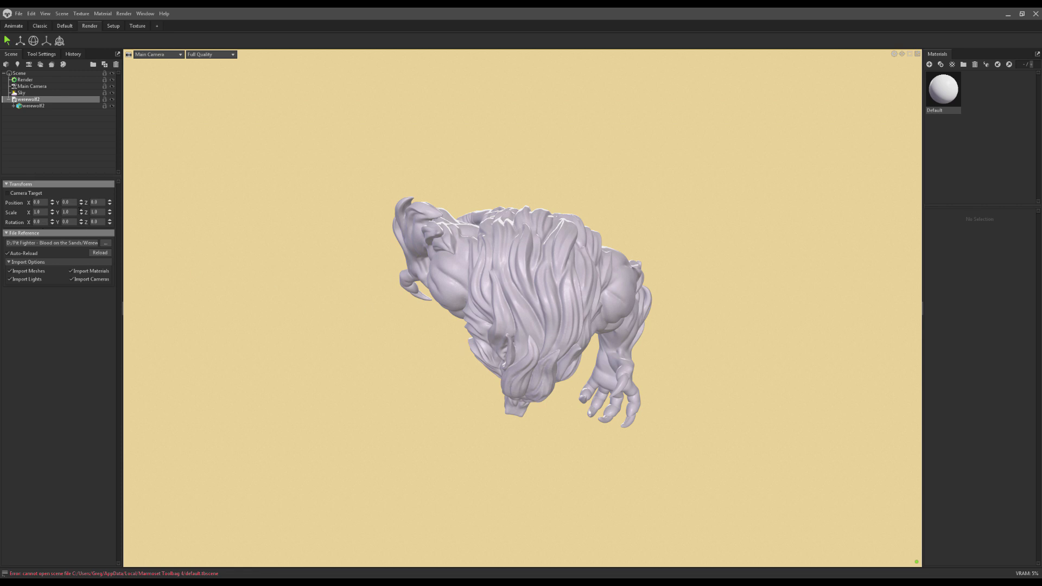
double_click(44, 223)
type("-90")
key("Return")
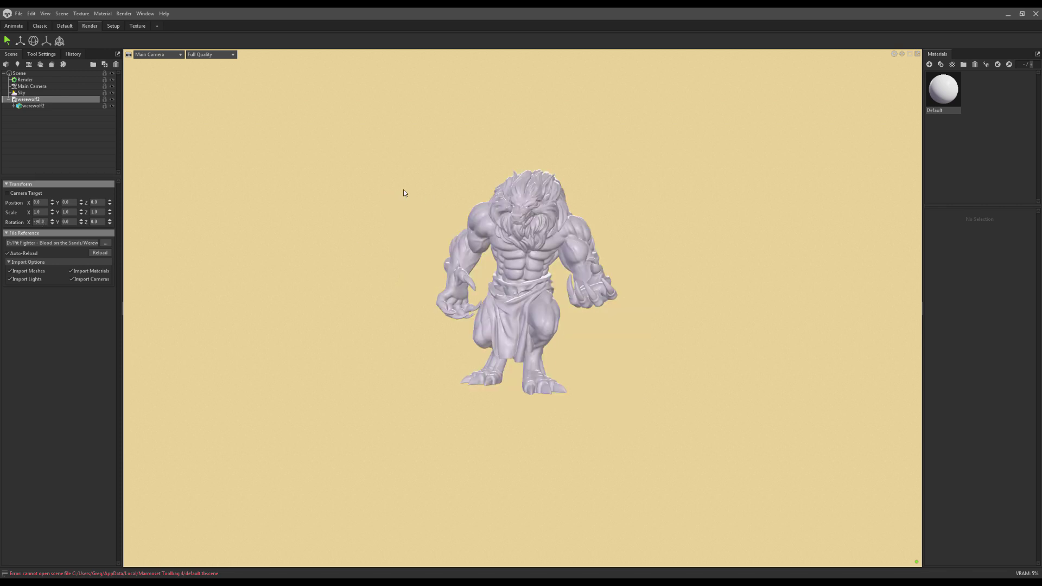
- Move the Main Camera closer to the werewolf and slightly higher, keeping the full figure in frame
left_click(51, 88)
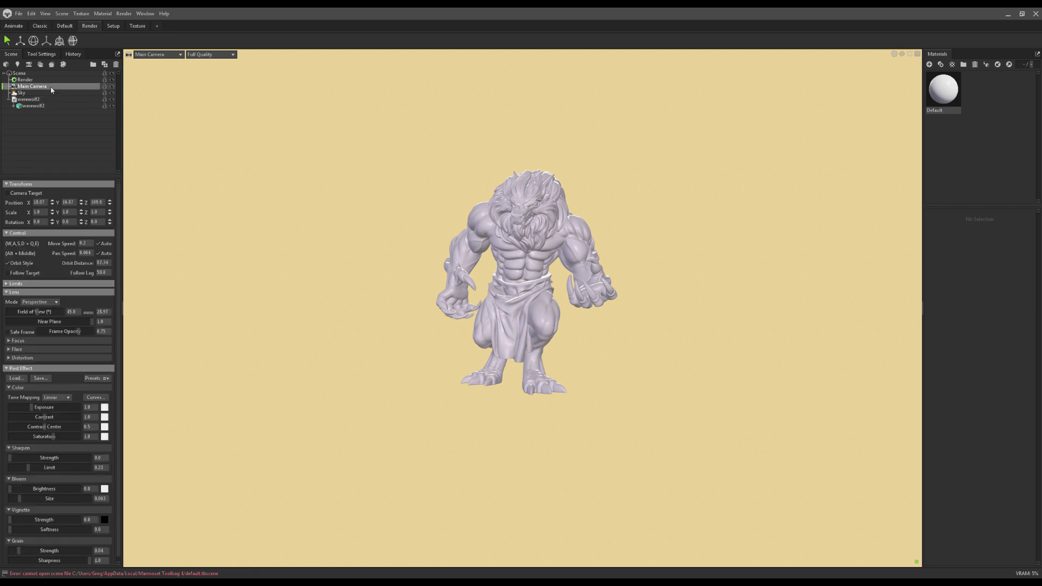
scroll(370, 249, "up", 5)
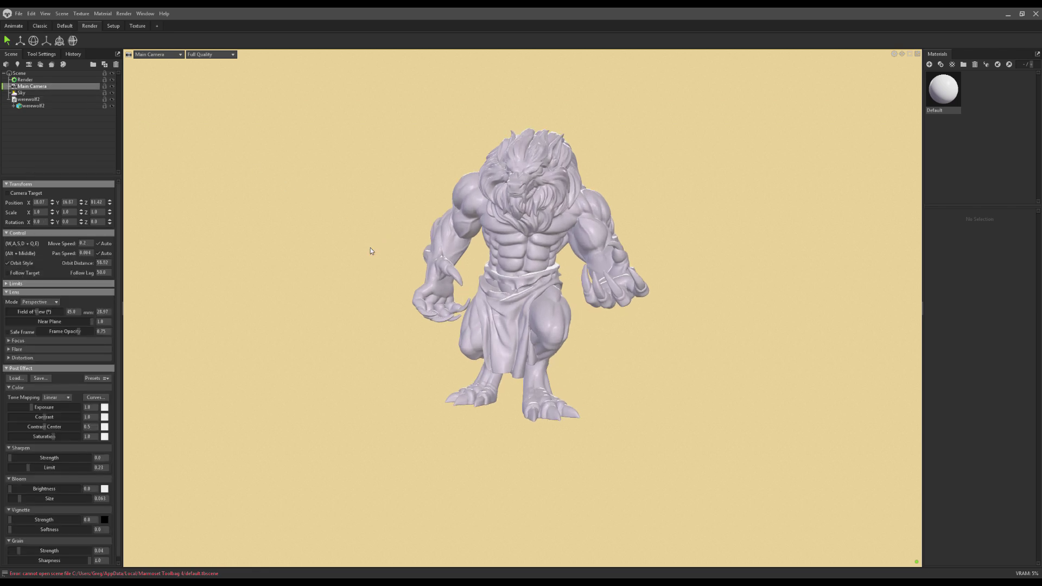
scroll(366, 250, "up", 3)
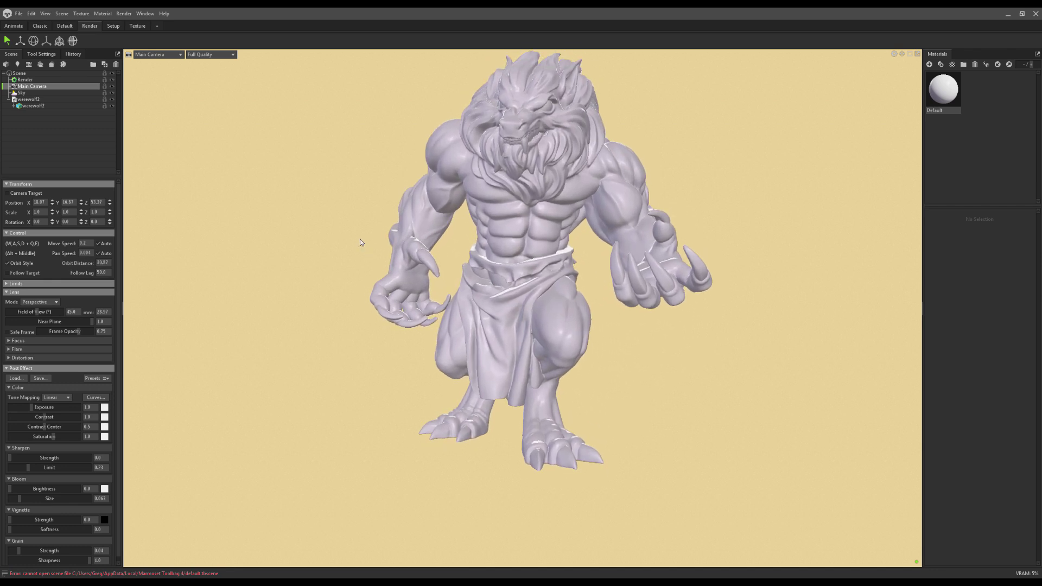
scroll(360, 241, "down", 5)
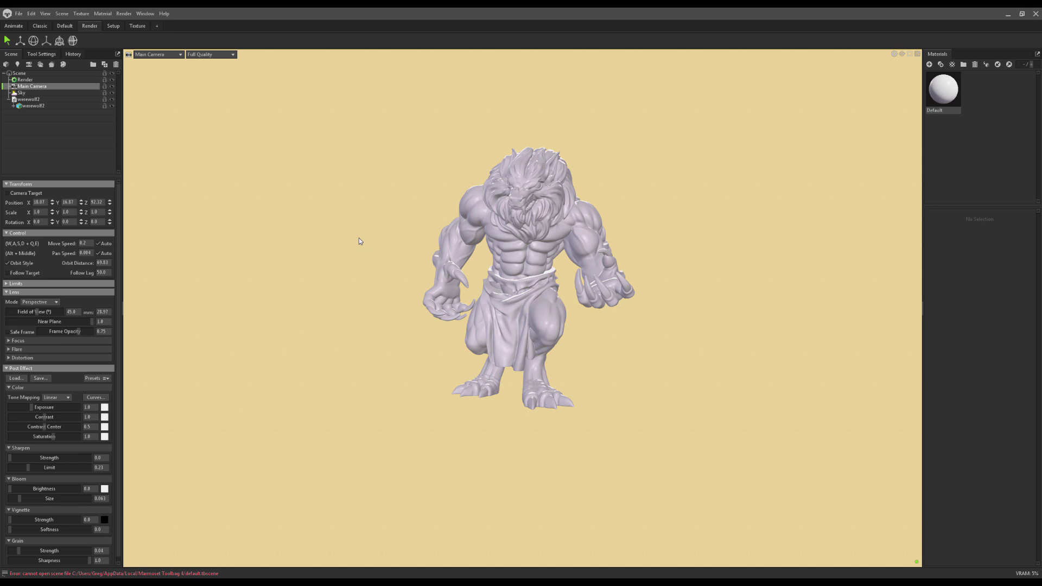
key("e")
key("e")
key("w")
key("q")
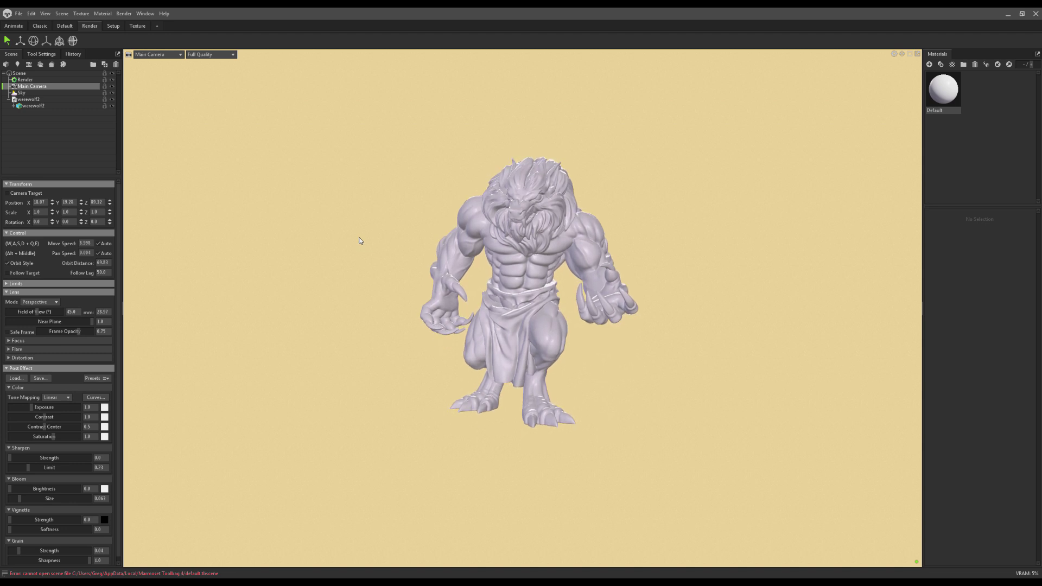
key("a")
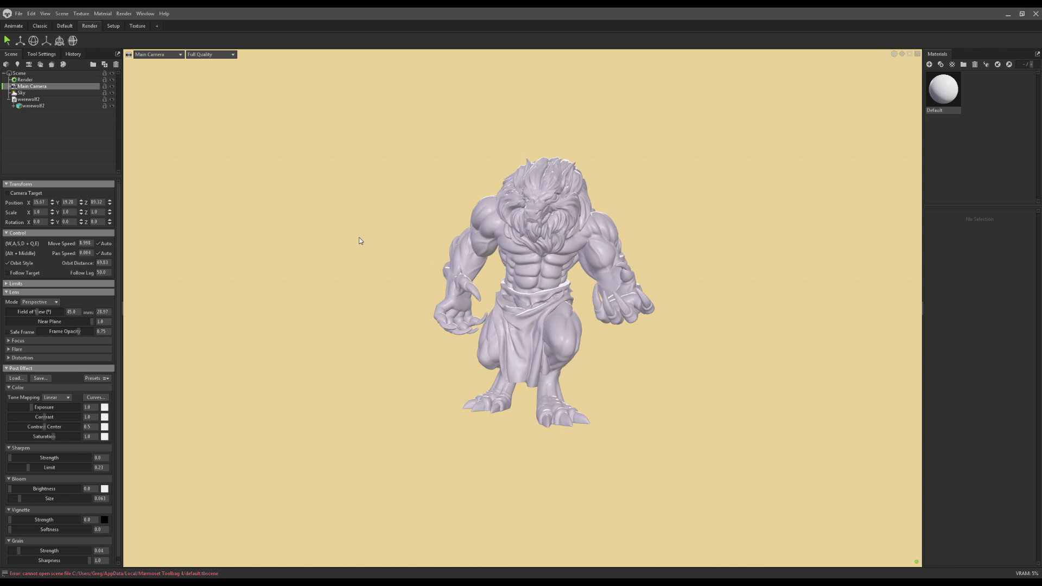
key("d")
key("s")
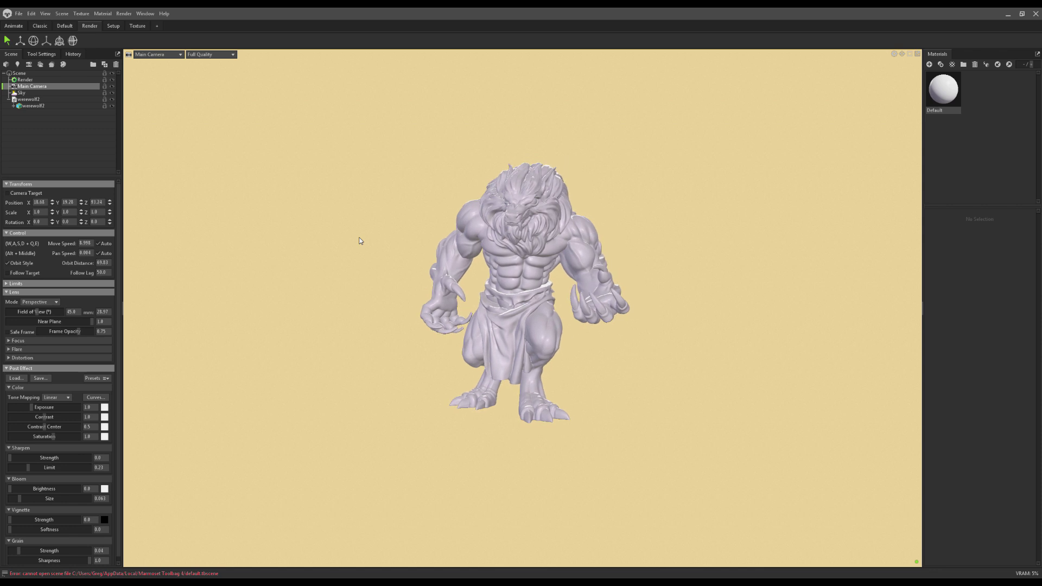
key("e")
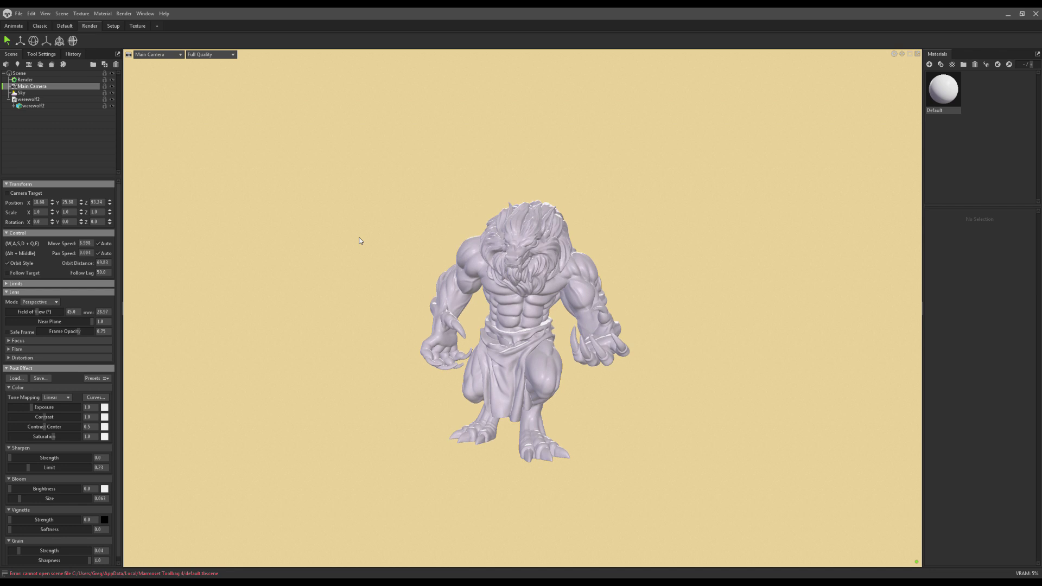
key("w")
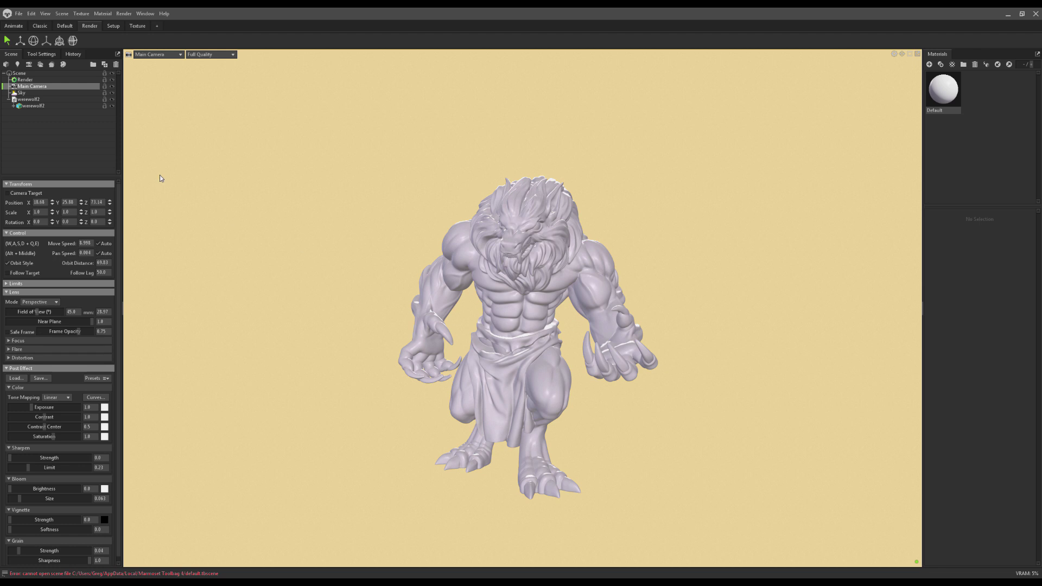
- Rotate the werewolf2 model about its vertical axis until it stands nearly in side view
left_click(33, 99)
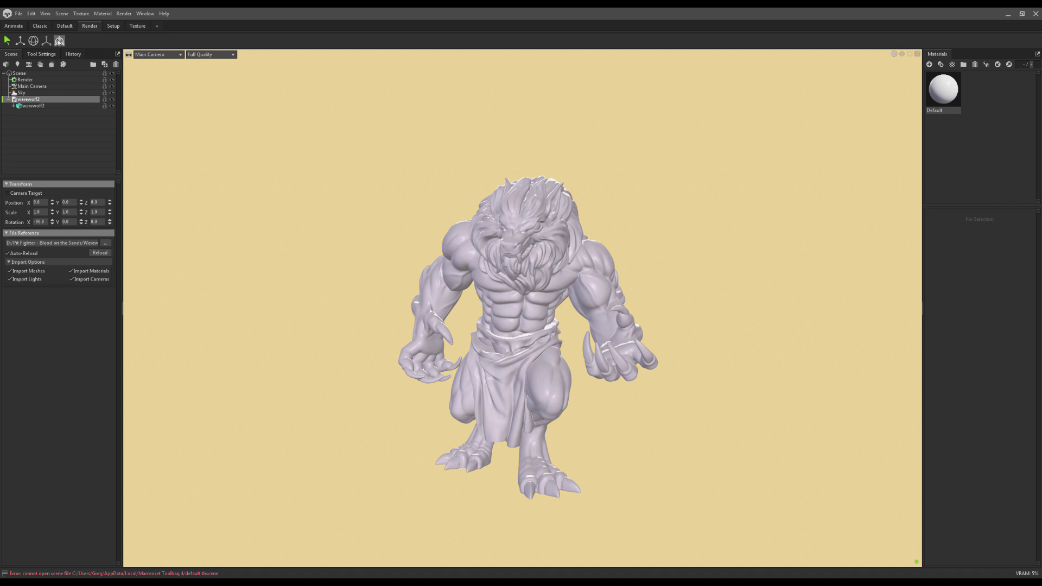
left_click(20, 41)
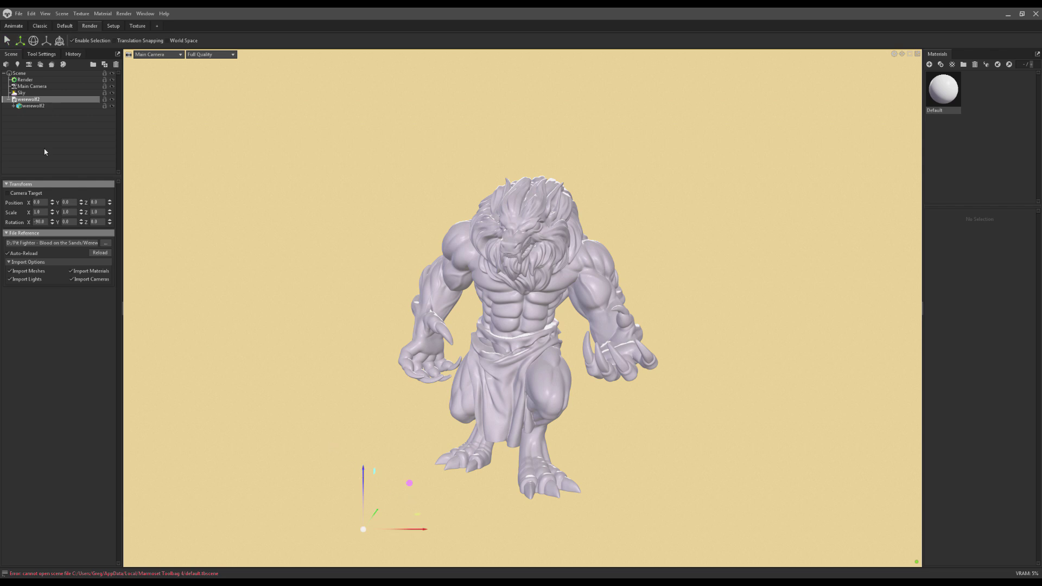
left_click(33, 41)
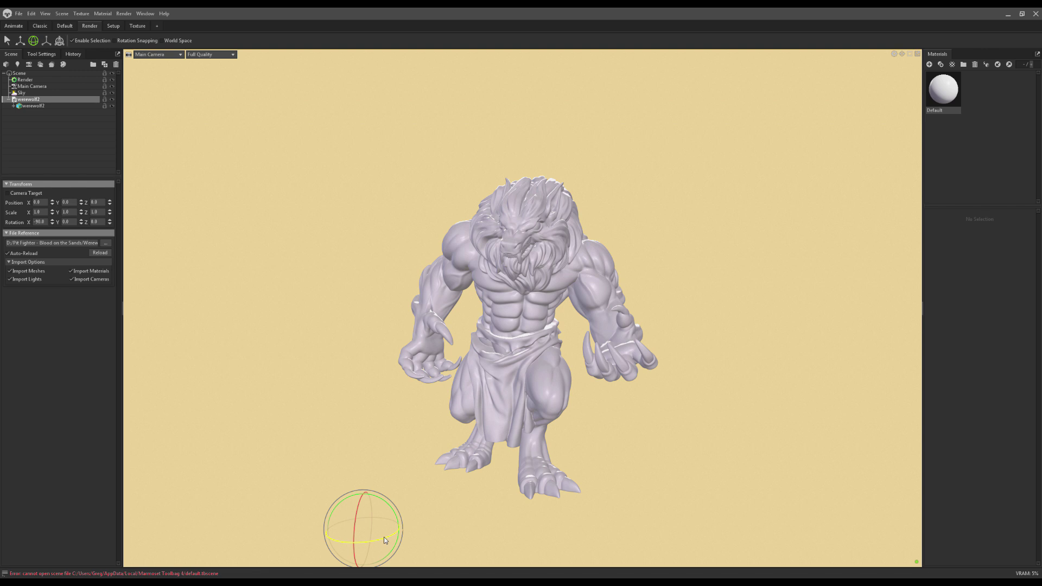
mouse_move(383, 536)
left_mouse_down()
mouse_move(345, 539)
mouse_move(398, 531)
left_mouse_up()
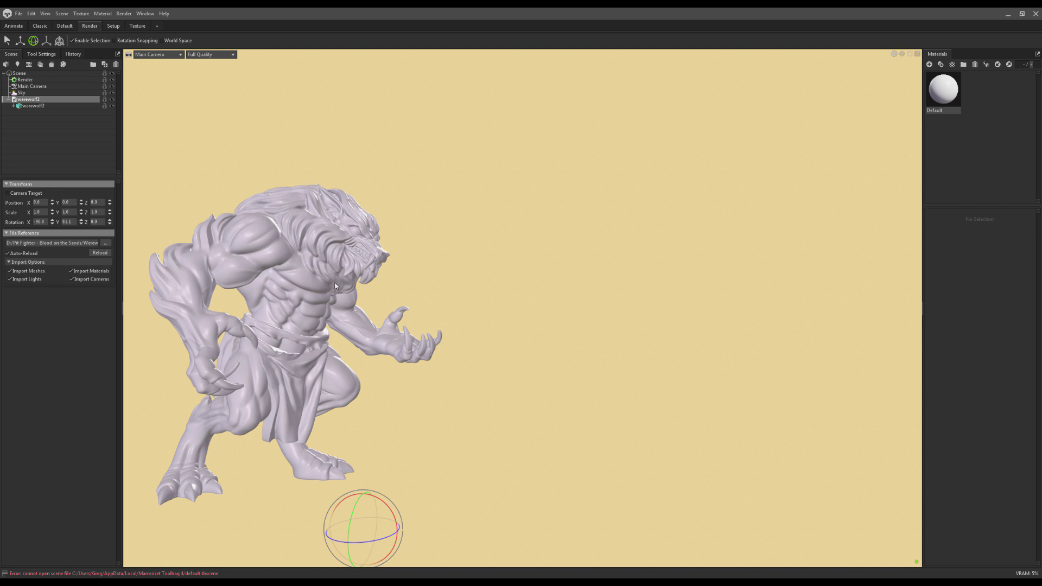
- Translate the whole werewolf2 model sideways back to the middle of the camera view
mouse_move(337, 276)
middle_mouse_down()
mouse_move(337, 316)
mouse_move(407, 317)
mouse_move(337, 278)
middle_mouse_up()
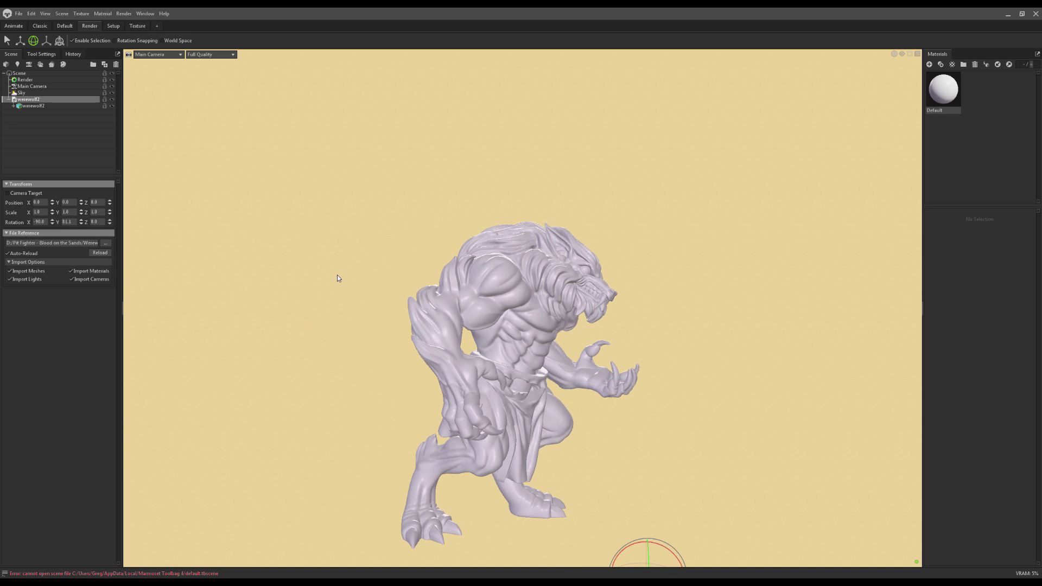
middle_click_drag(337, 278, 337, 276)
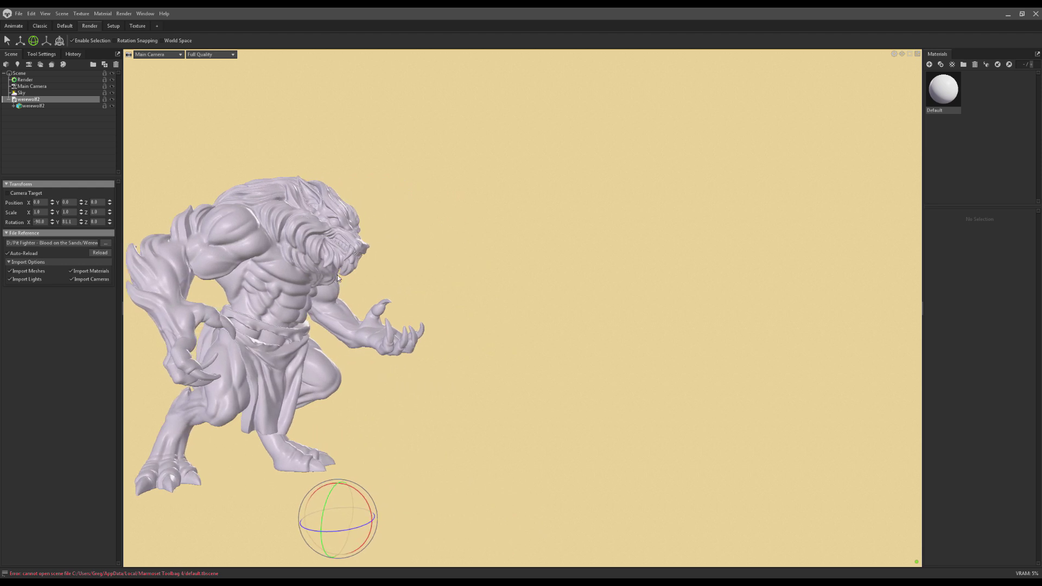
left_click(33, 106)
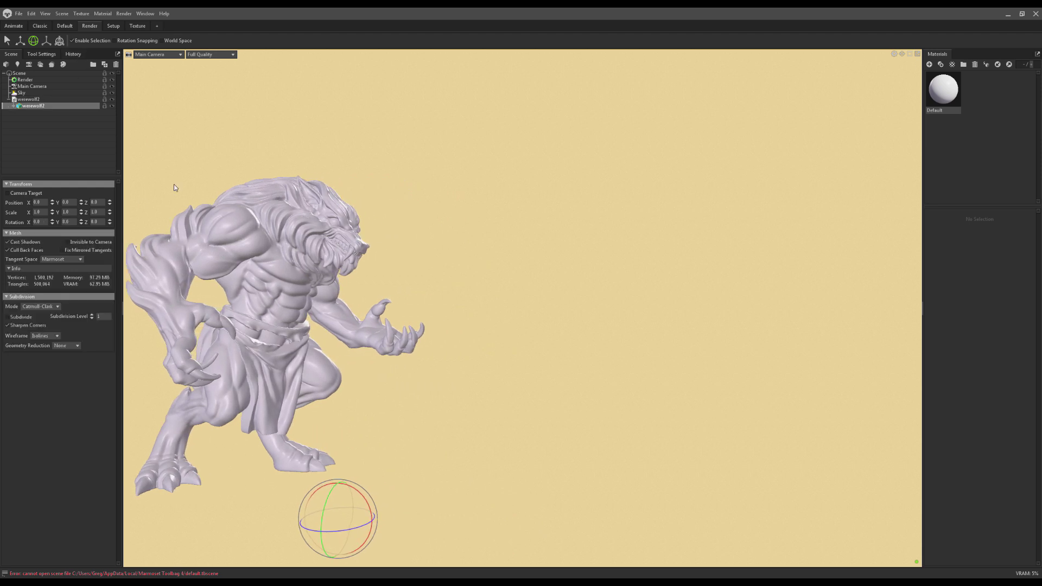
left_click(48, 101)
left_click(20, 40)
left_click_drag(286, 519, 571, 520)
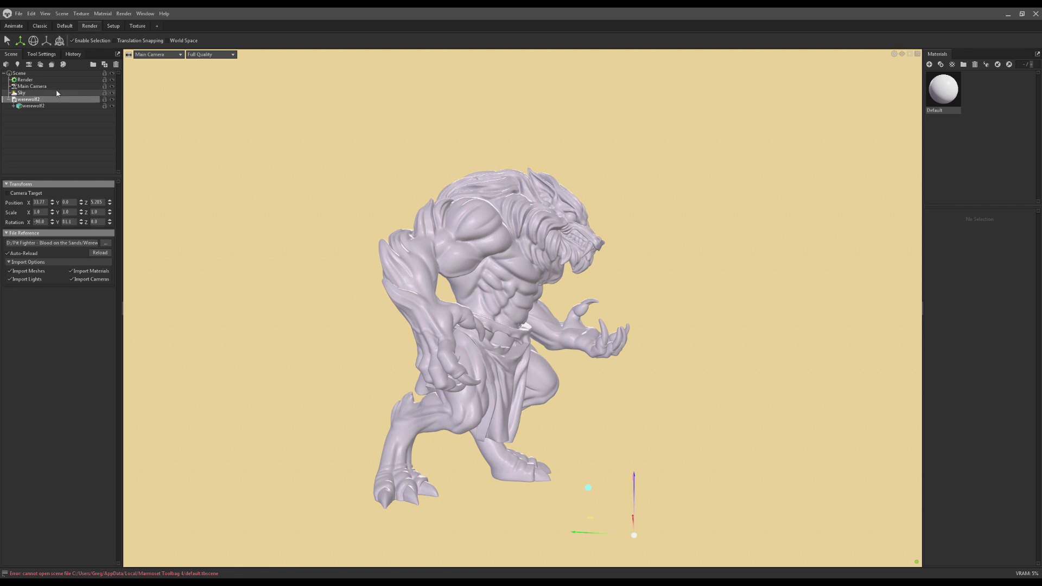
- Hide the Sky and show it again to compare the lighting on the werewolf
left_click(111, 93)
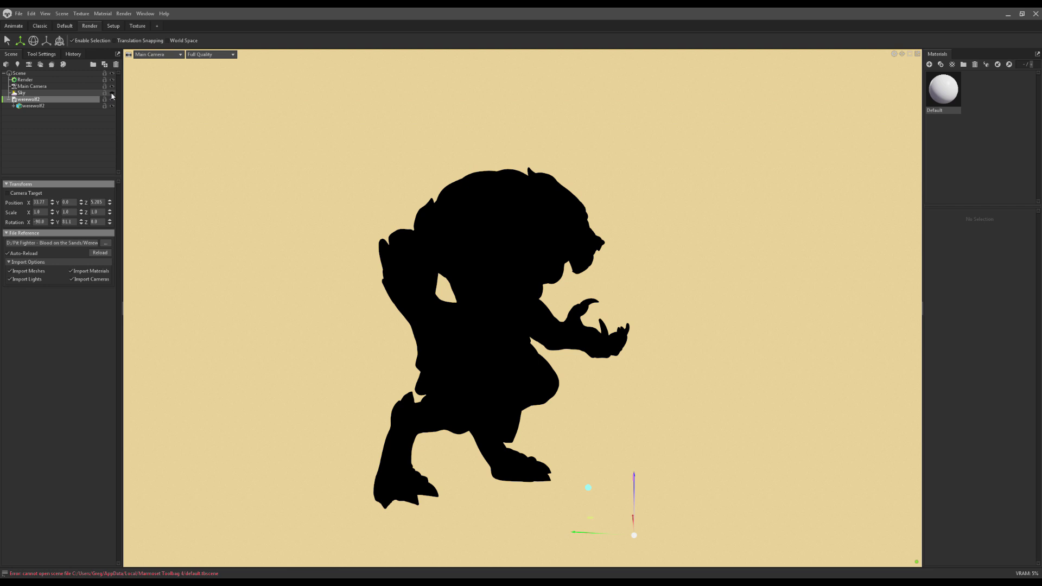
left_click(112, 93)
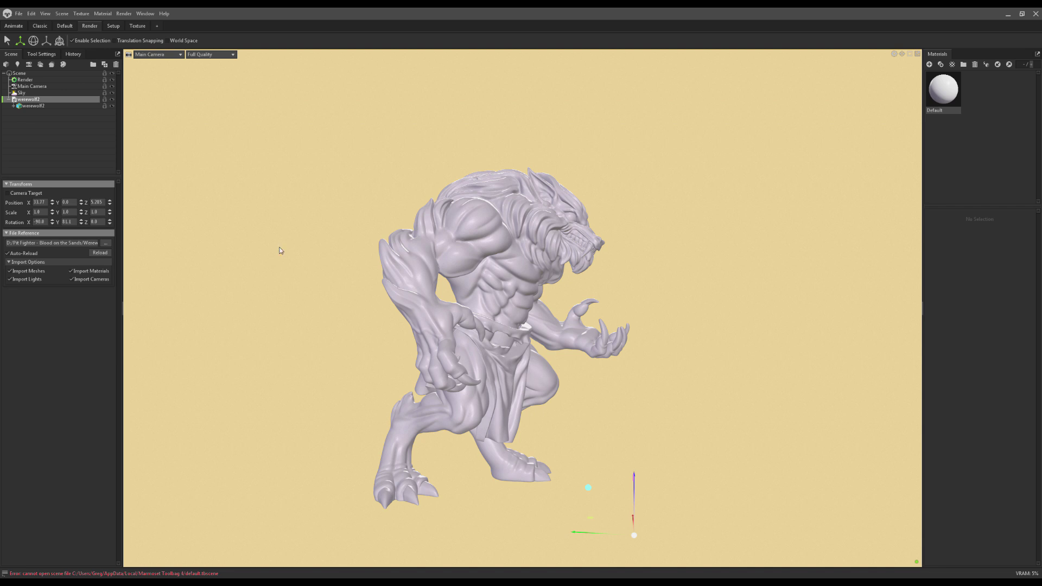
- Rotate the werewolf2 model back to a three-quarter view facing the camera and center the view on it
left_click(33, 40)
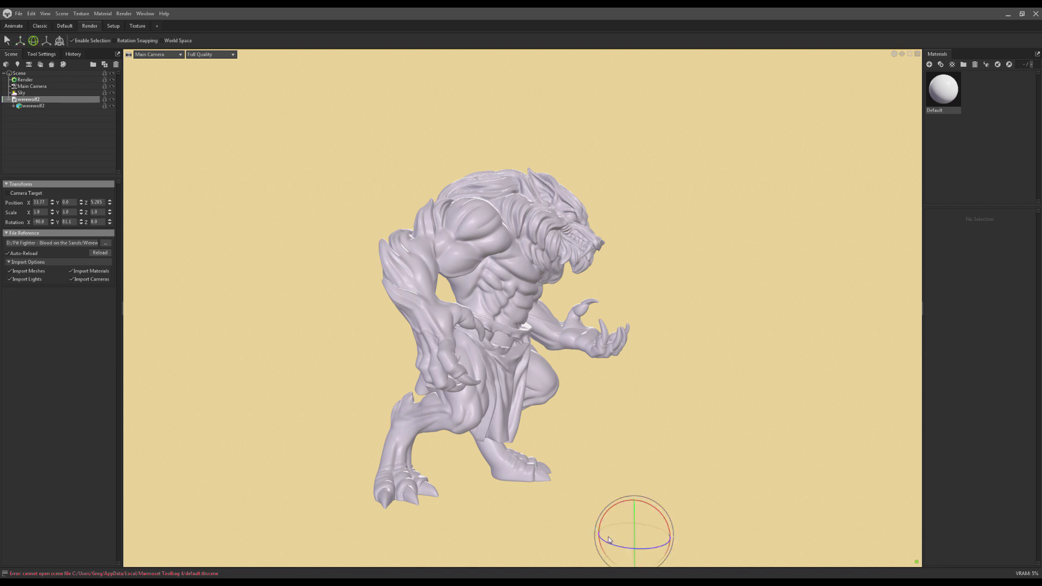
left_click_drag(613, 548, 584, 512)
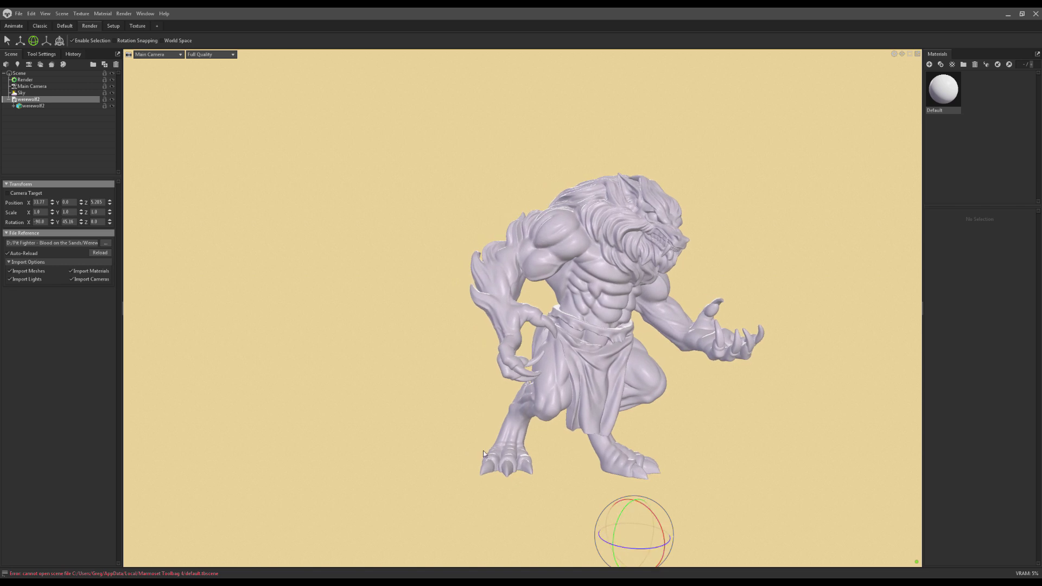
key("f")
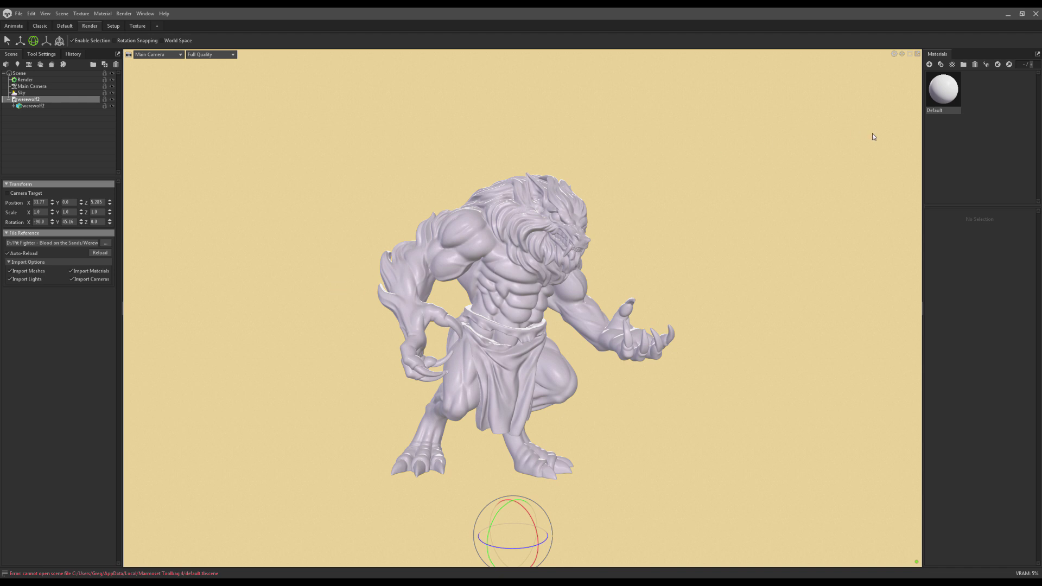
- Select the Default material and darken its albedo to grey
left_click(931, 92)
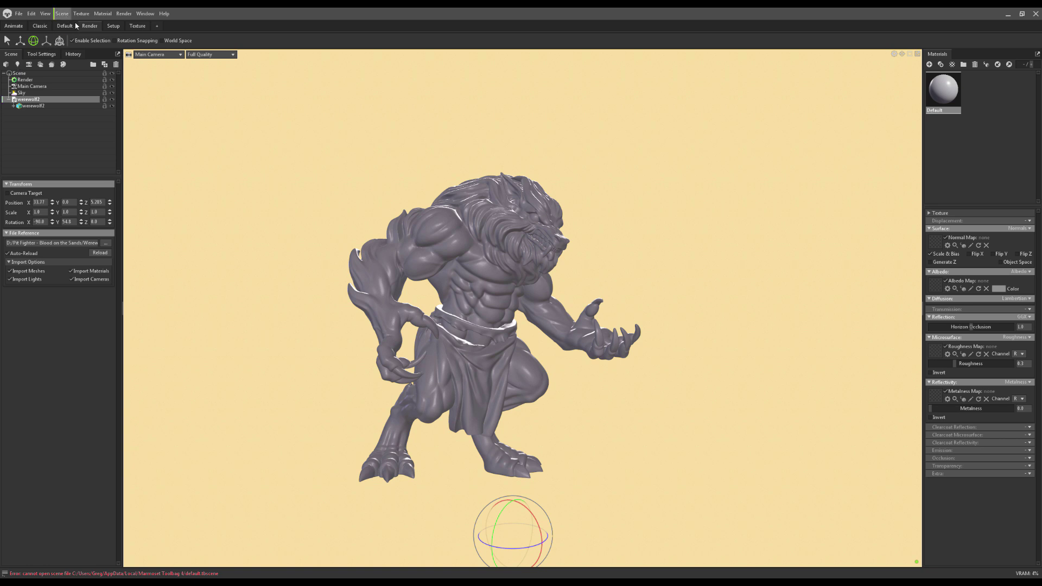
- Add a new spot light to the scene in front of the werewolf
left_click(18, 65)
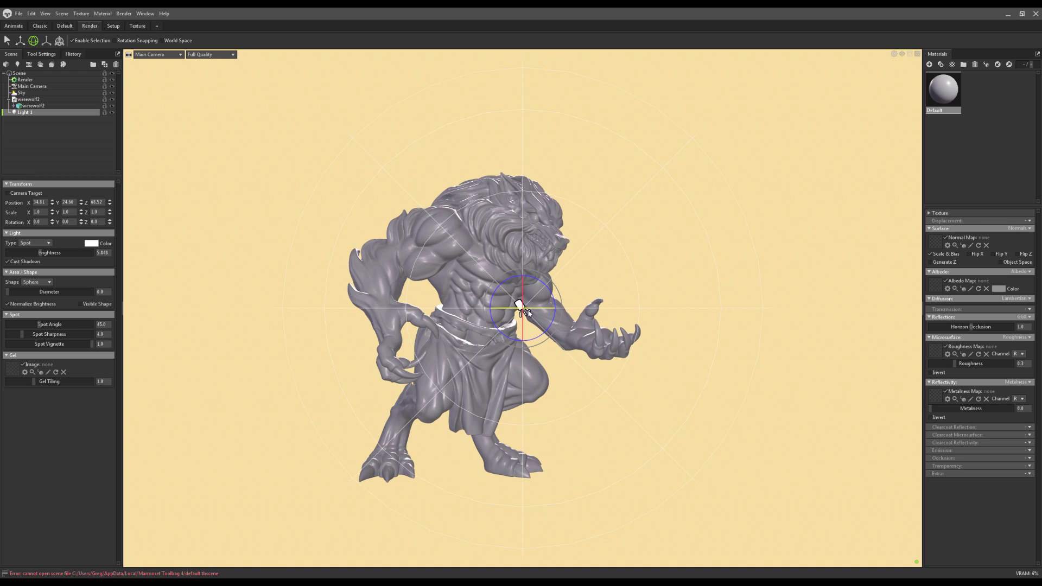
scroll(526, 313, "down", 2)
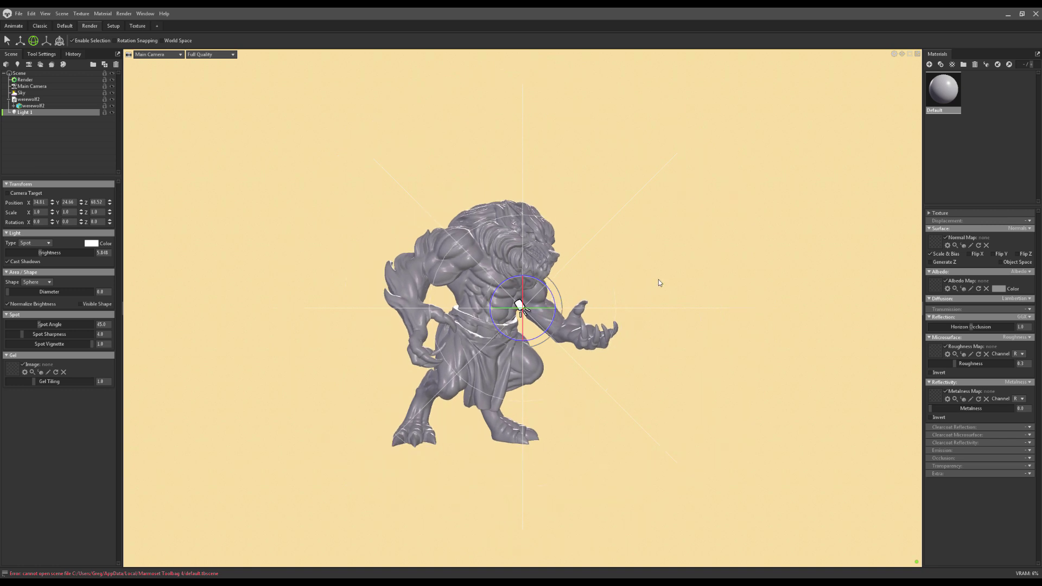
- Try a red color and a brightness of about 6.2 on the spot light
left_click(92, 243)
left_click(745, 179)
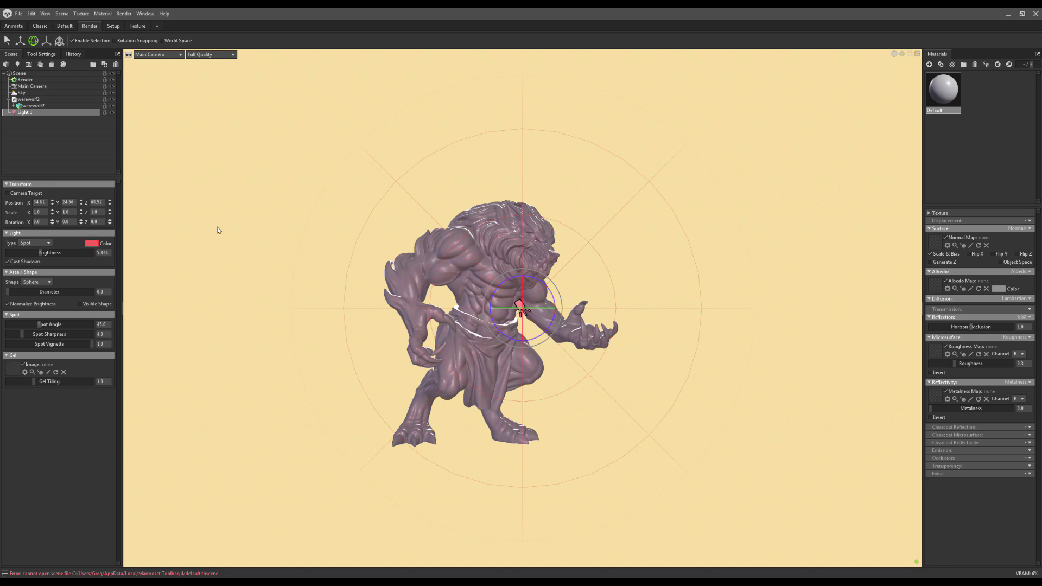
left_click_drag(49, 252, 41, 253)
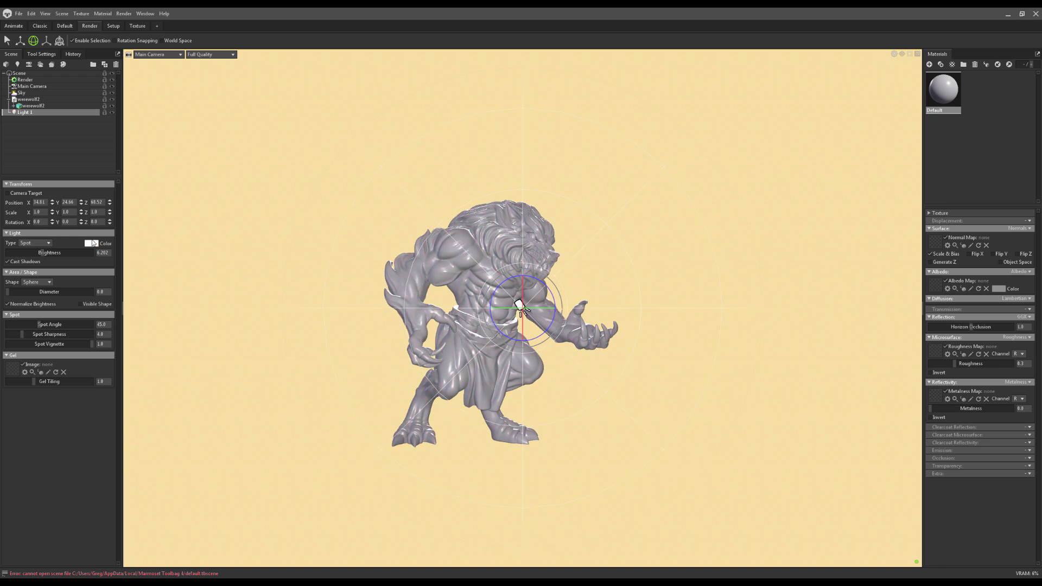
- Change Light 1's type to Omni and set its brightness to about 5.85
left_click(35, 267)
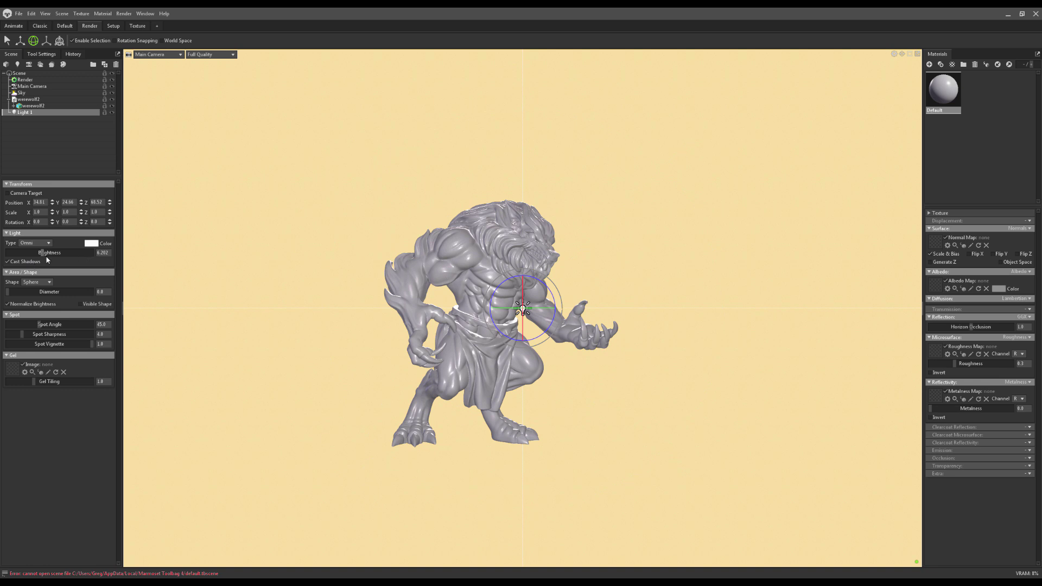
mouse_move(43, 252)
left_mouse_down()
mouse_move(30, 253)
mouse_move(57, 253)
mouse_move(39, 253)
left_mouse_up()
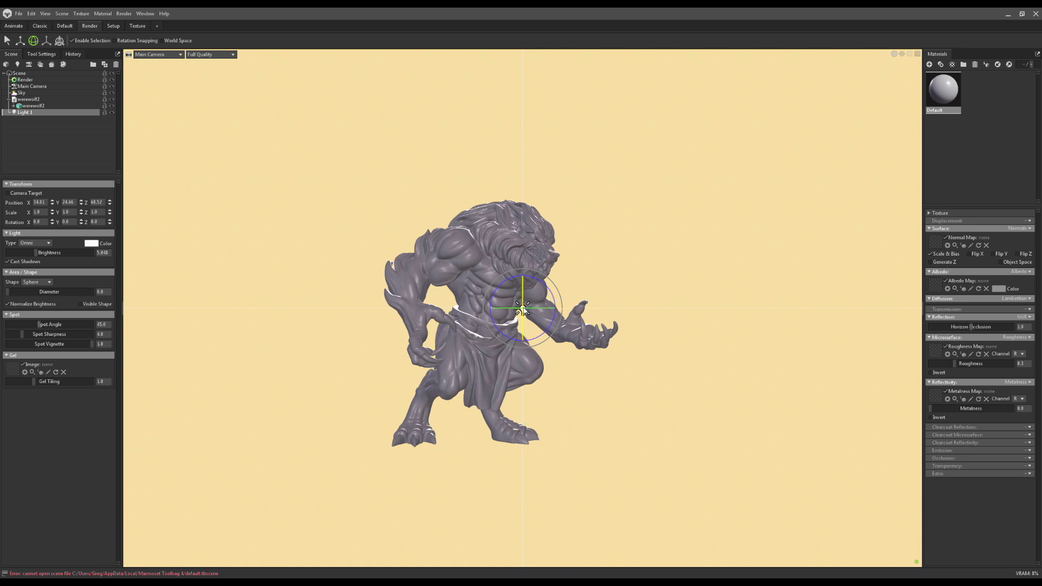
- Move Light 1 up and to the side above the werewolf's back, and set its X position to 30
left_click(21, 41)
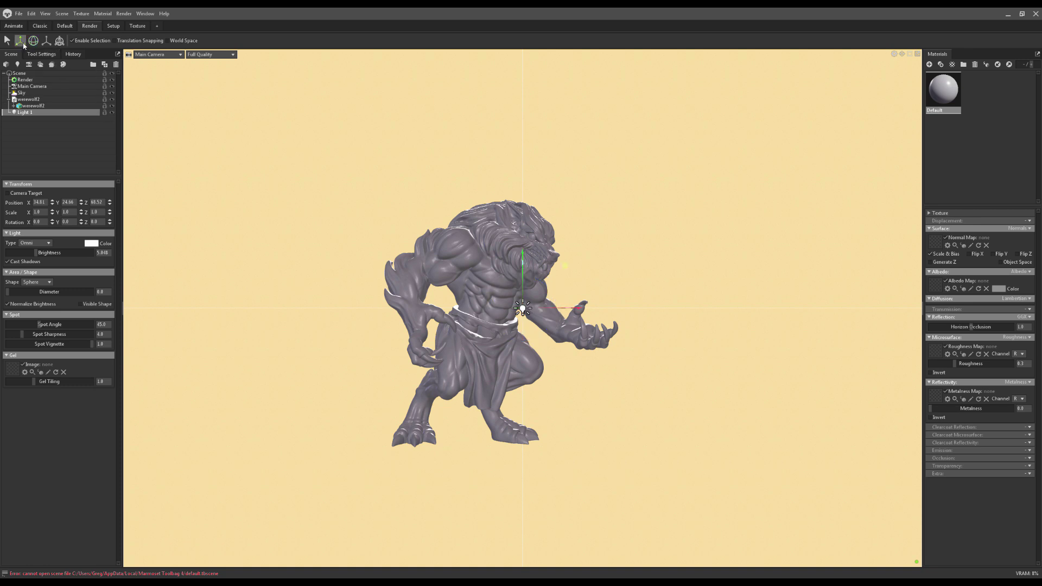
left_click_drag(523, 251, 514, 121)
left_click_drag(581, 177, 403, 183)
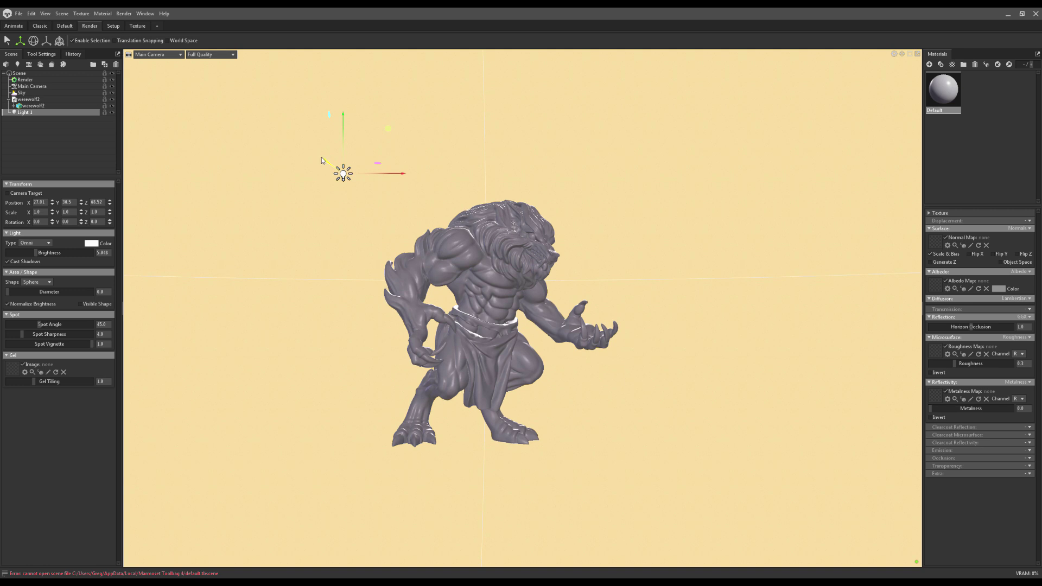
left_click(39, 202)
type("30")
key("Return")
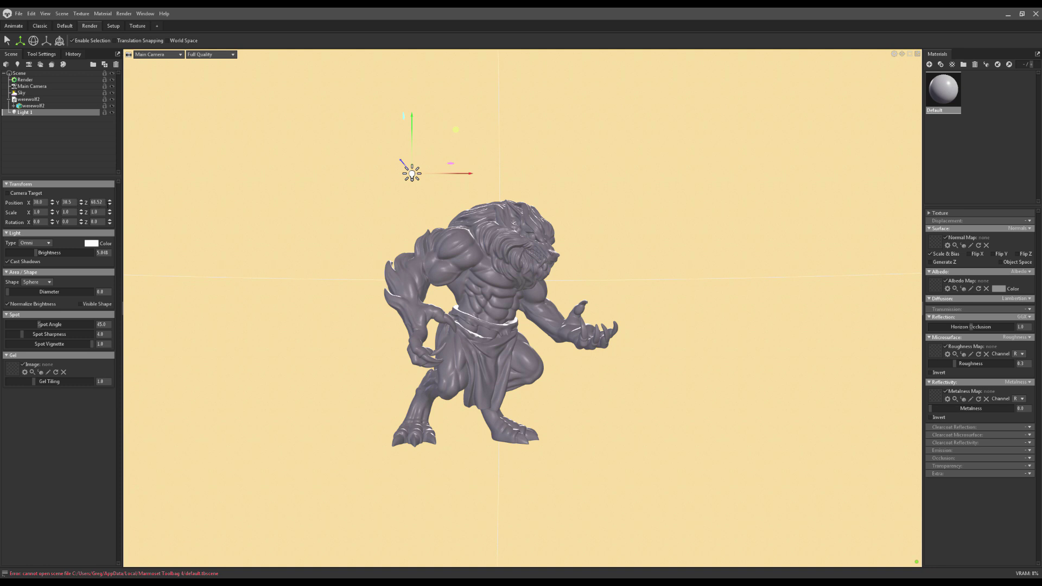
- Set Light 1's position to Y 50 and X 10
double_click(66, 202)
type("50")
key("Return")
scroll(262, 258, "down", 5)
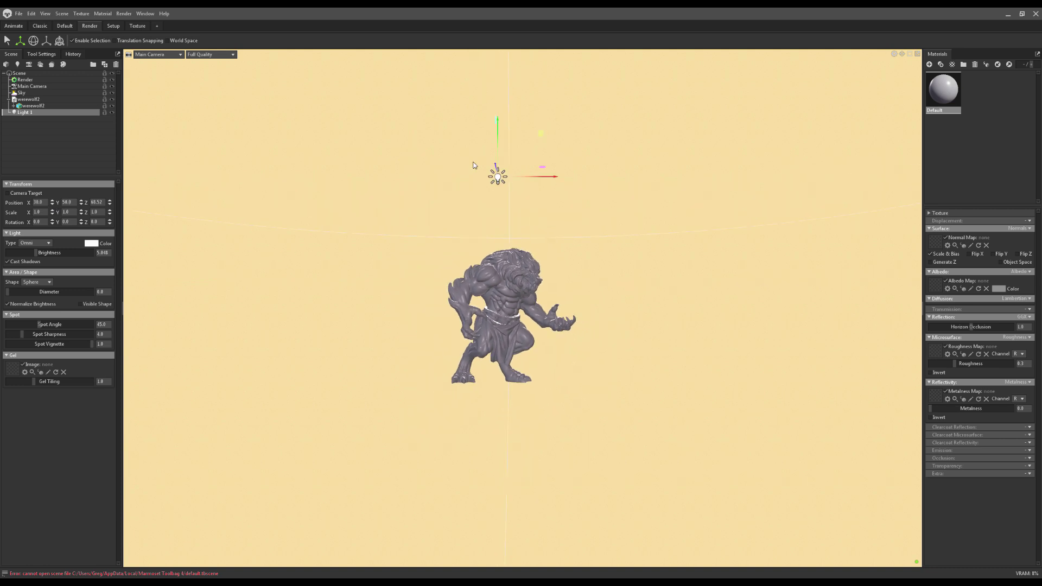
double_click(38, 202)
type("10")
key("Return")
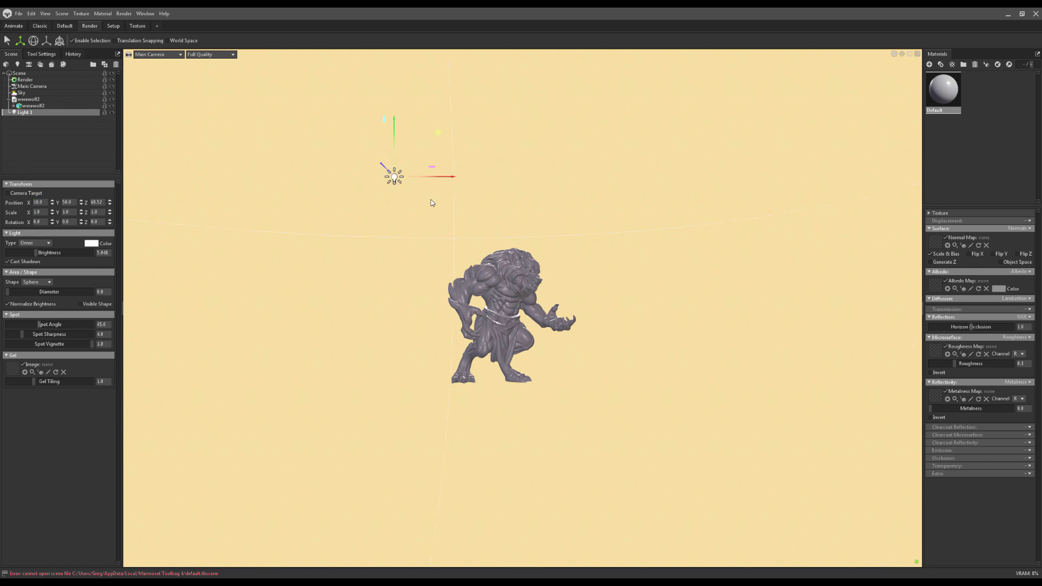
- Hide the sky so it no longer lights the model and raise Light 1's brightness to about 6
left_click(113, 93)
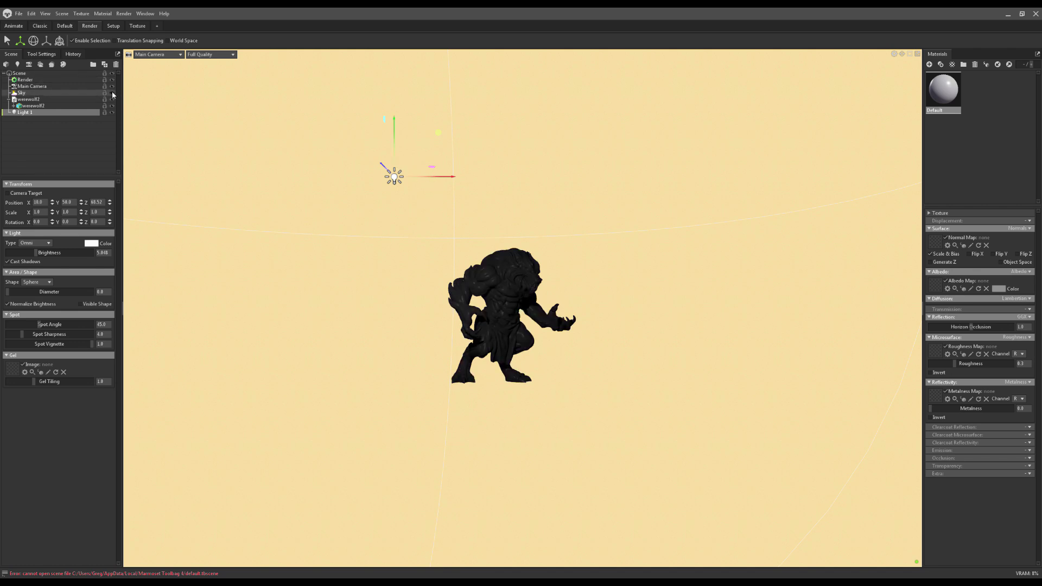
left_click_drag(36, 252, 43, 253)
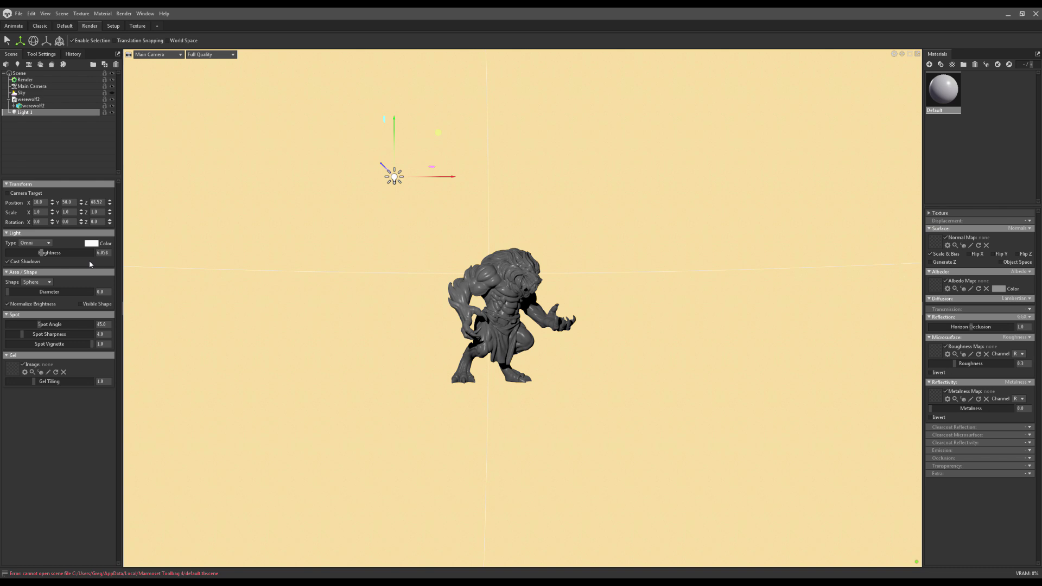
scroll(325, 247, "up", 3)
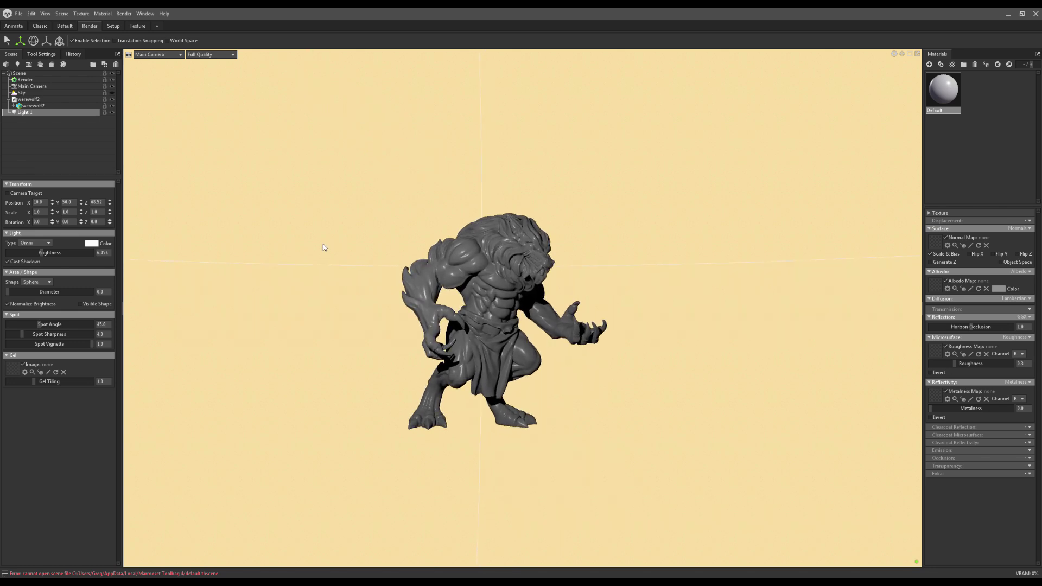
scroll(323, 248, "up", 1)
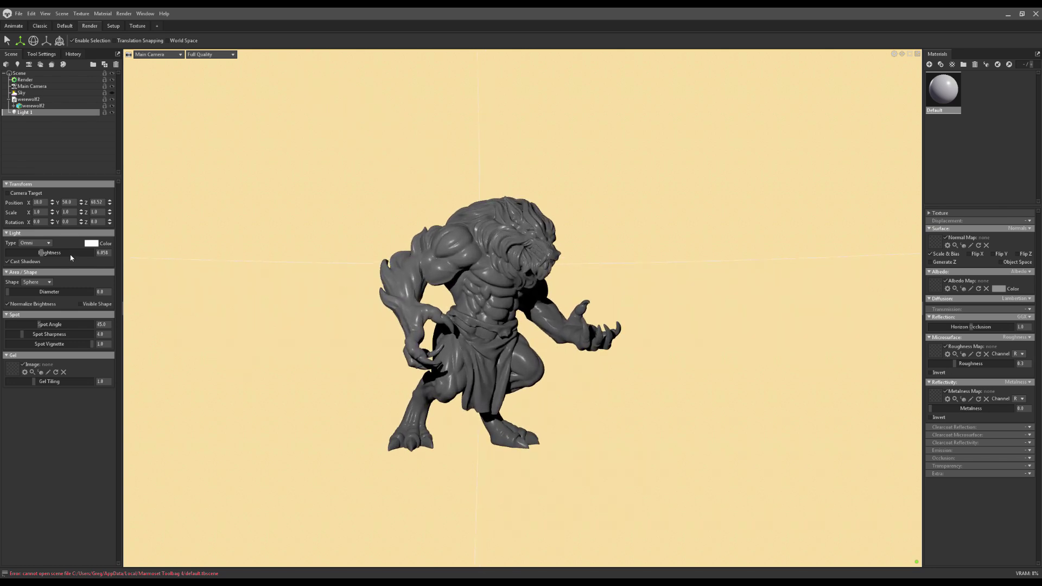
left_click_drag(42, 253, 48, 253)
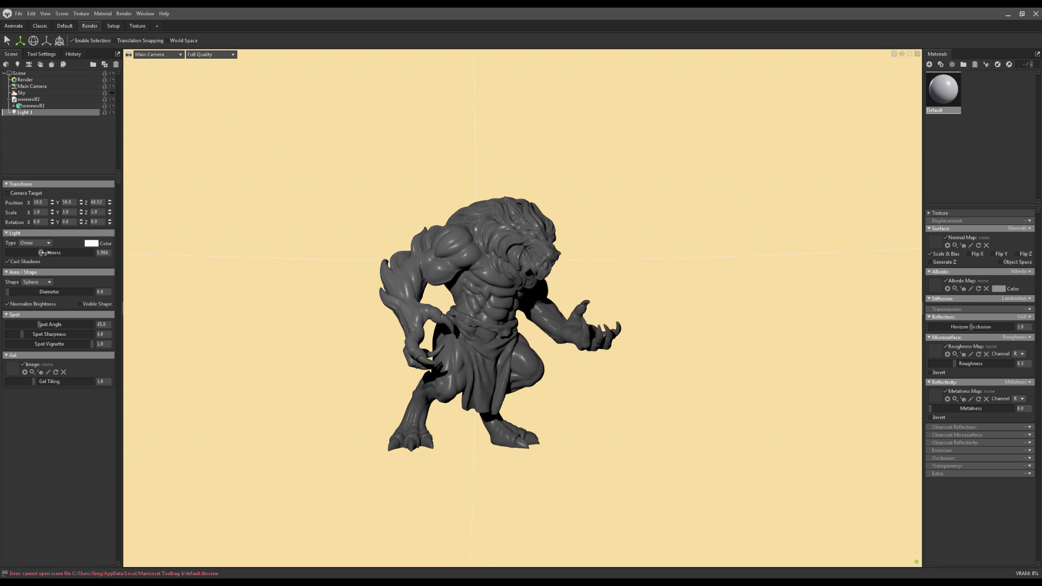
key("ctrl+z")
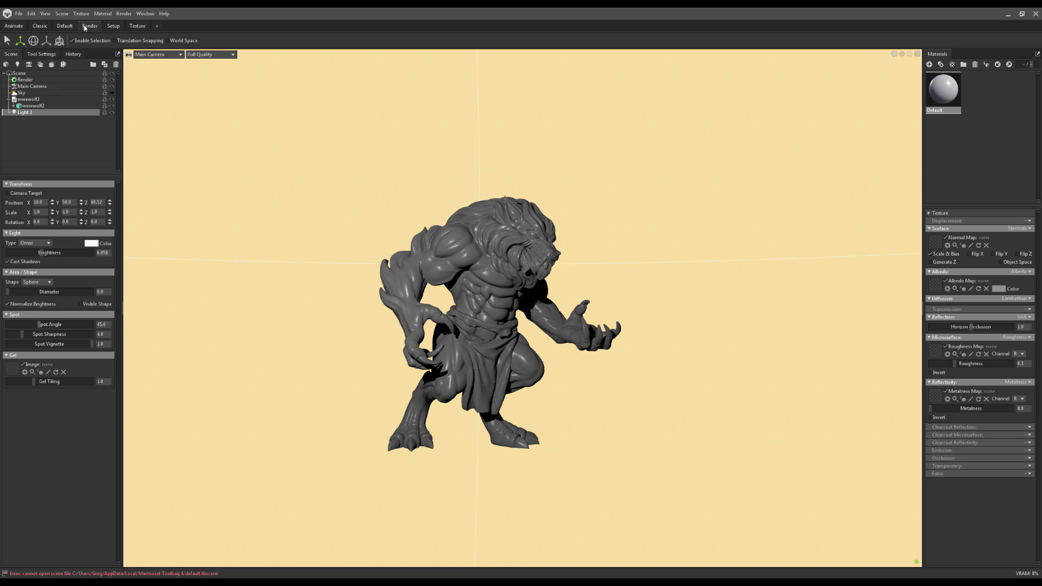
- Set the render's image output path to the werewolf location inside the "Pit Fighter - Blood on the Sands" folder on drive D
left_click(25, 79)
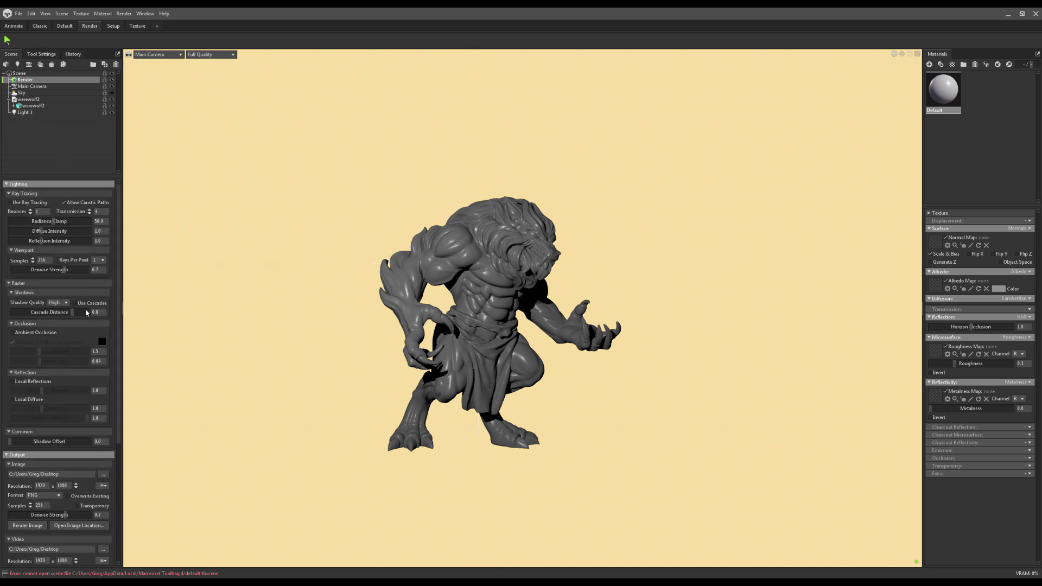
scroll(56, 347, "down", 3)
scroll(58, 347, "down", 3)
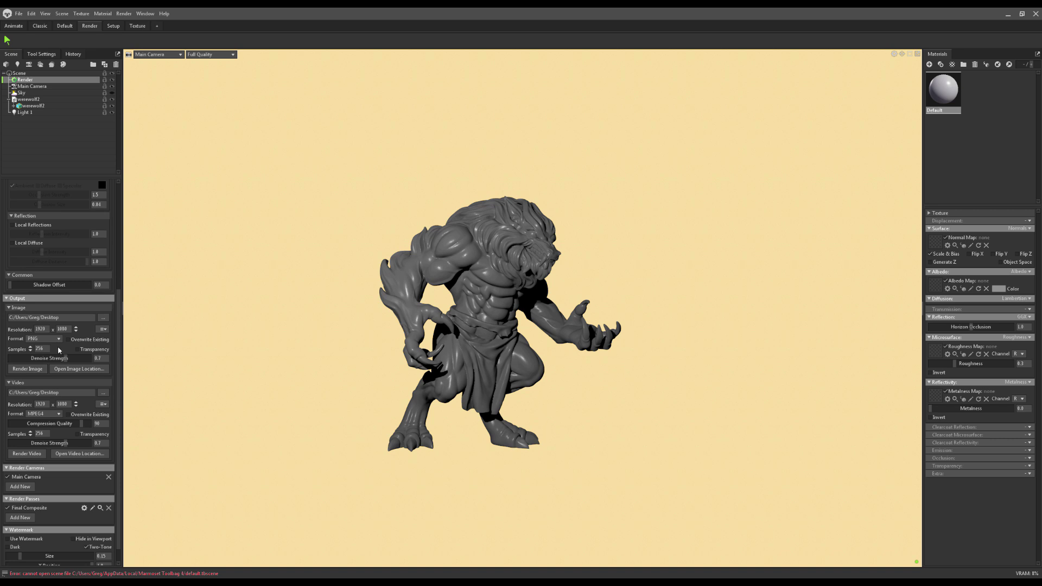
left_click(71, 319)
left_click(103, 318)
left_click_drag(55, 317, 132, 321)
key("Left")
key("End")
type("png")
key("Return")
- Set the output image to a resolution of 3840 x 2160 in JPEG format
scroll(43, 338, "up", 1)
left_click(76, 328)
scroll(63, 393, "down", 1)
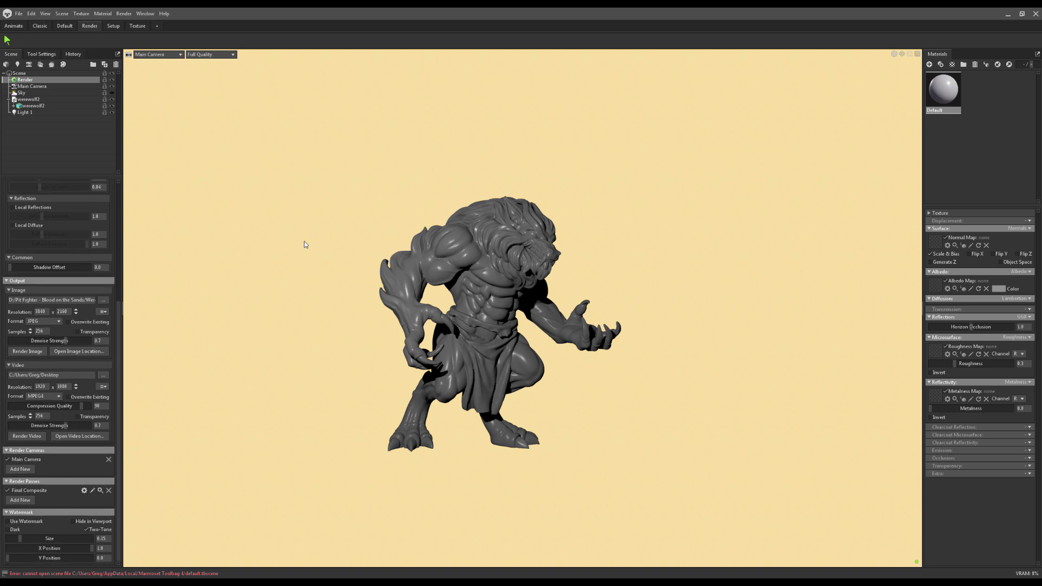
- Bring the main camera closer to the werewolf and show the render settings again
scroll(252, 248, "up", 2)
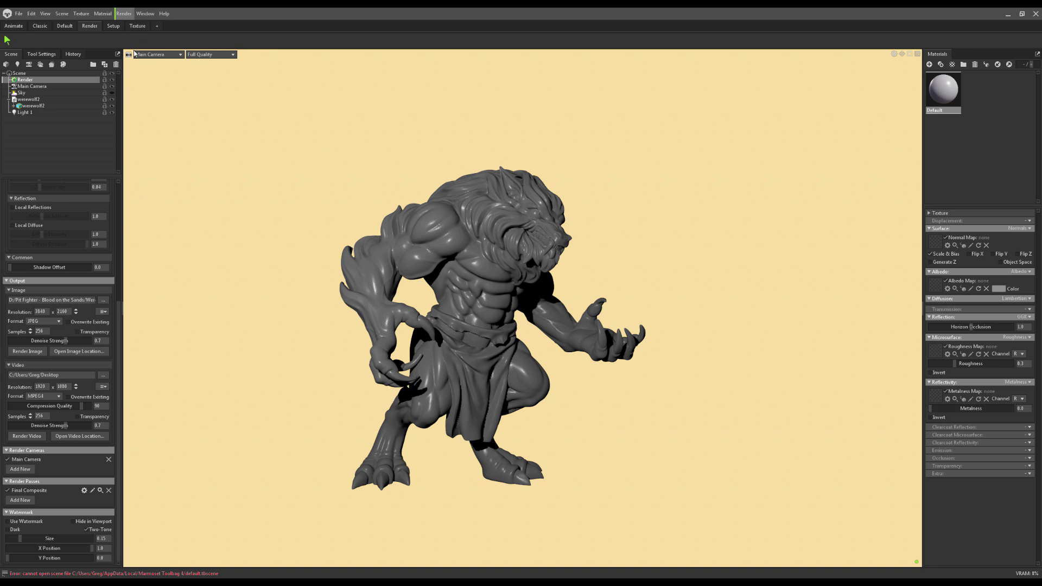
left_click(191, 393)
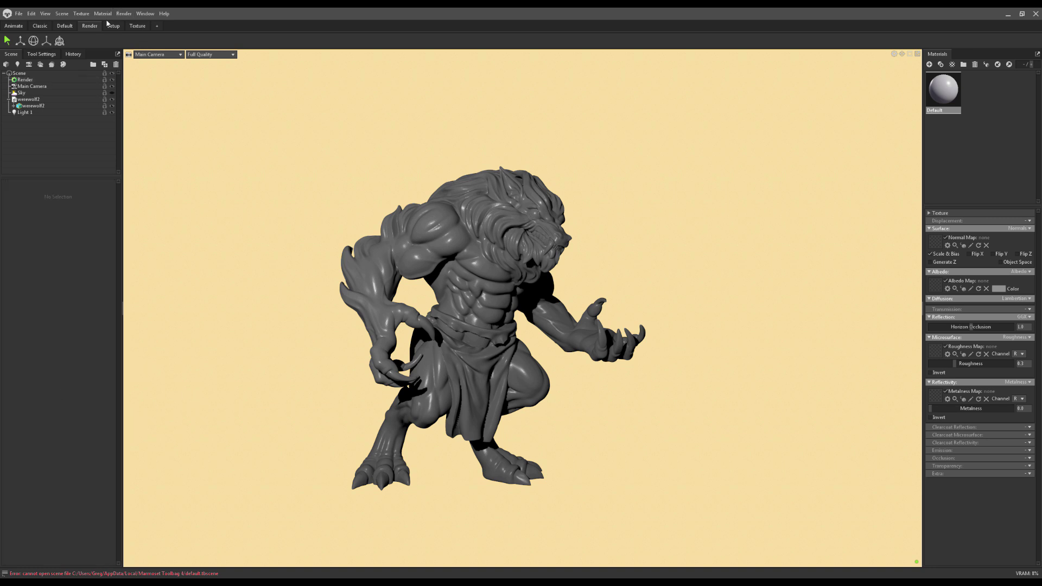
left_click(25, 79)
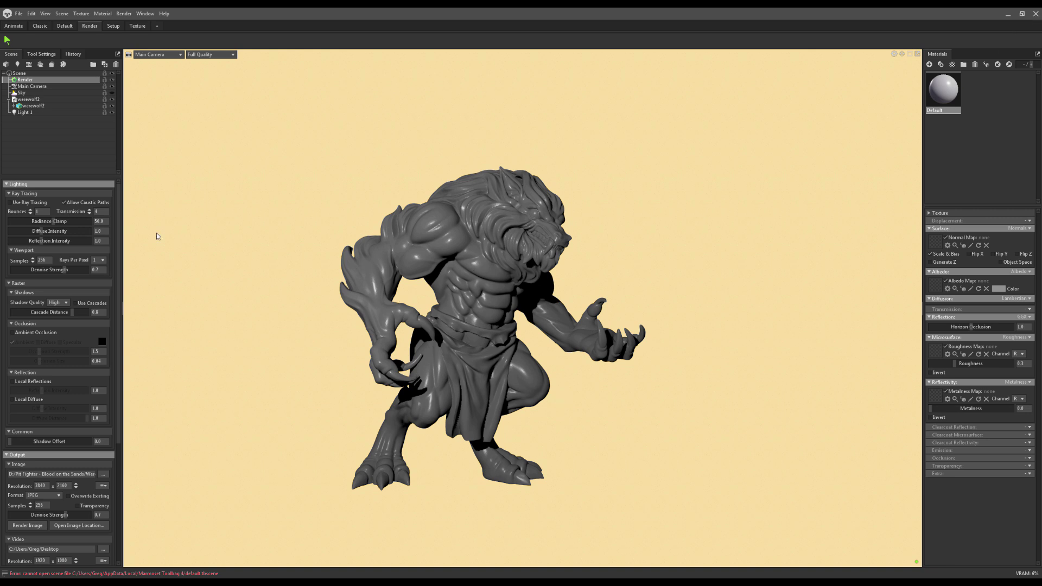
- Add a second spot light and move it along X to beyond the werewolf's outstretched hand
left_click(16, 65)
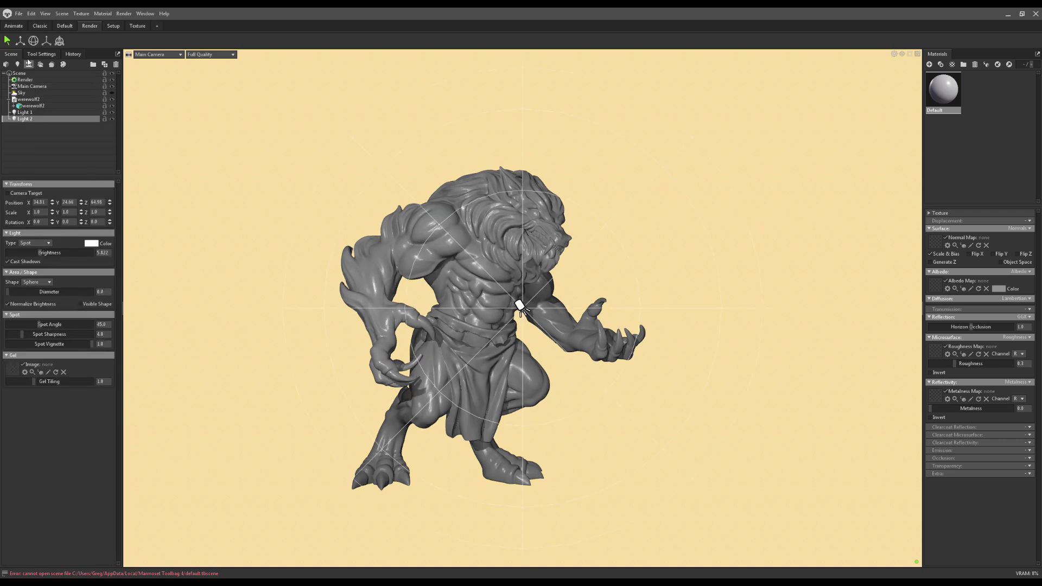
left_click(20, 41)
left_click_drag(581, 315, 796, 326)
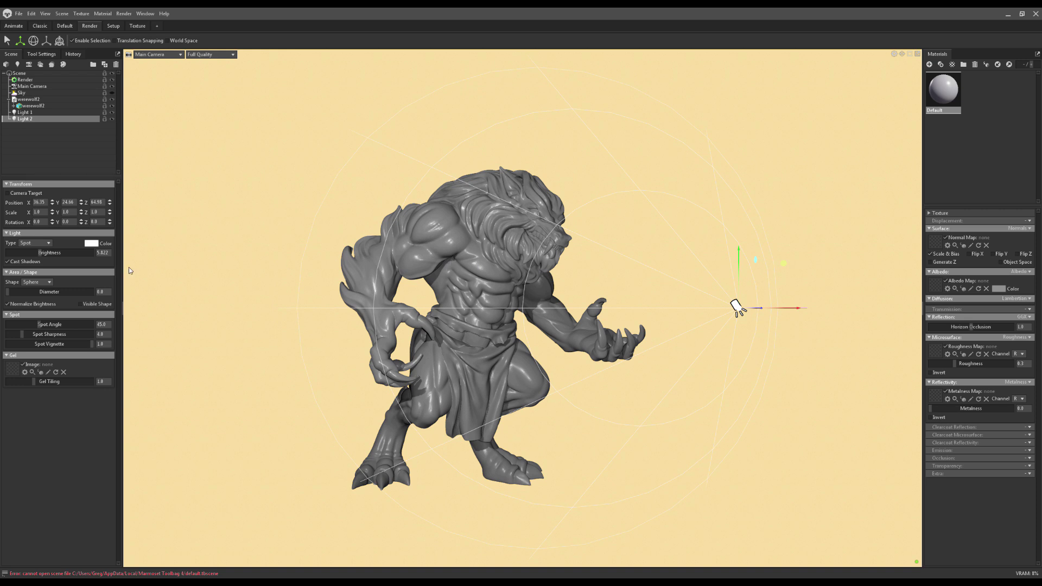
- Lower Light 2's brightness to about 2.45 and change its type to Omni
mouse_move(43, 253)
left_mouse_down()
mouse_move(13, 253)
mouse_move(24, 253)
left_mouse_up()
left_click(34, 243)
left_click(36, 252)
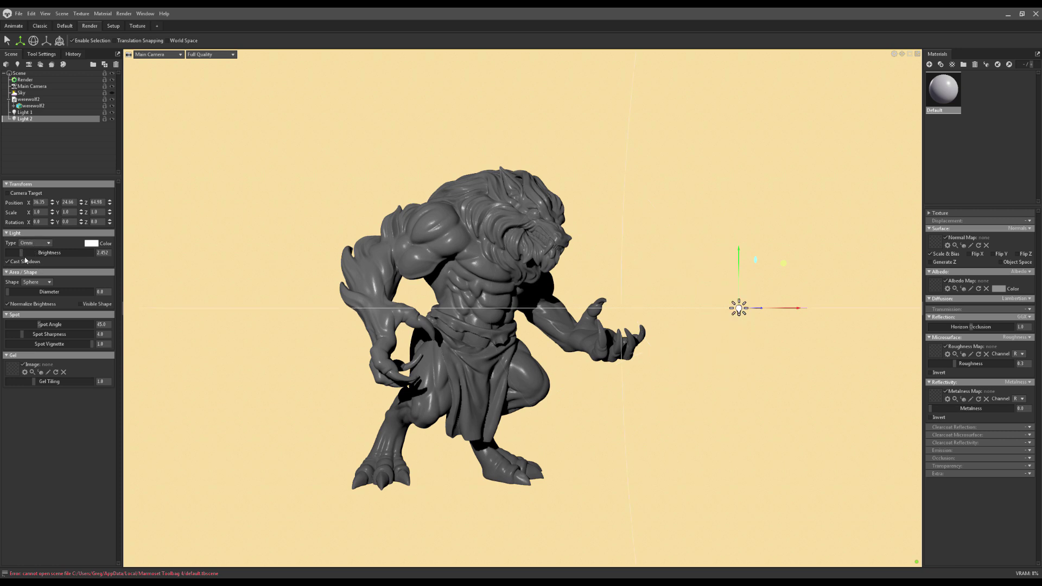
- Turn off shadow casting for Light 2 and set its brightness to about 5.12
left_click_drag(26, 254, 39, 252)
left_click(7, 261)
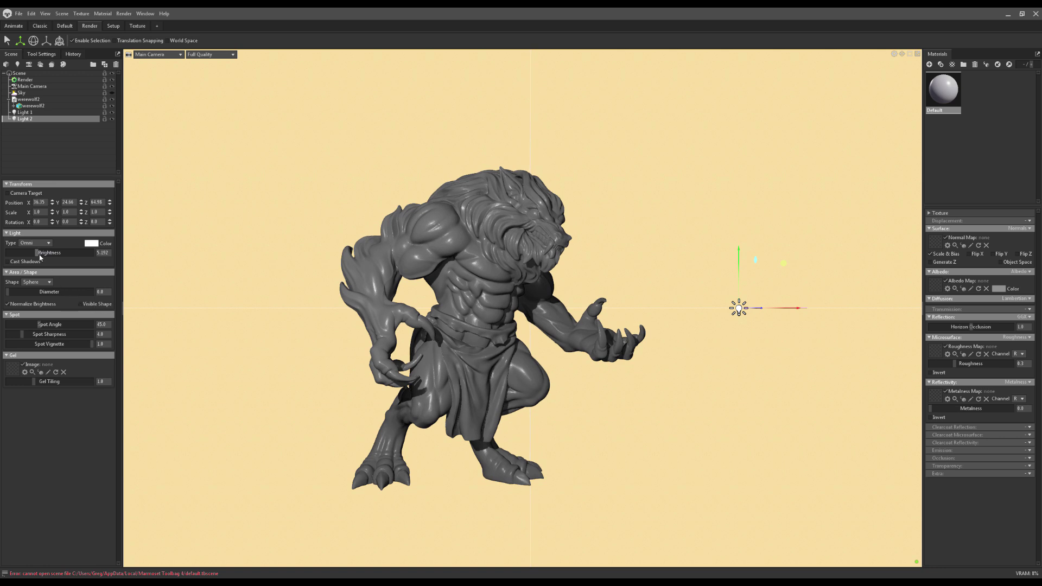
left_click_drag(41, 253, 37, 253)
- Toggle the visibility of Light 1 and Light 2 to compare what each contributes to the werewolf's lighting
left_click(112, 112)
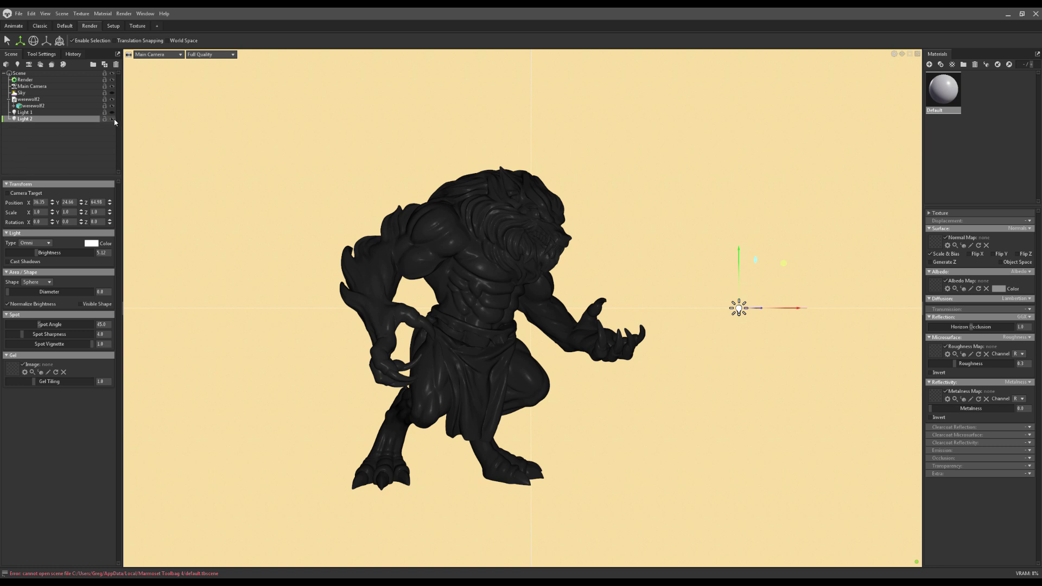
left_click(112, 119)
left_click(112, 119)
left_click(111, 112)
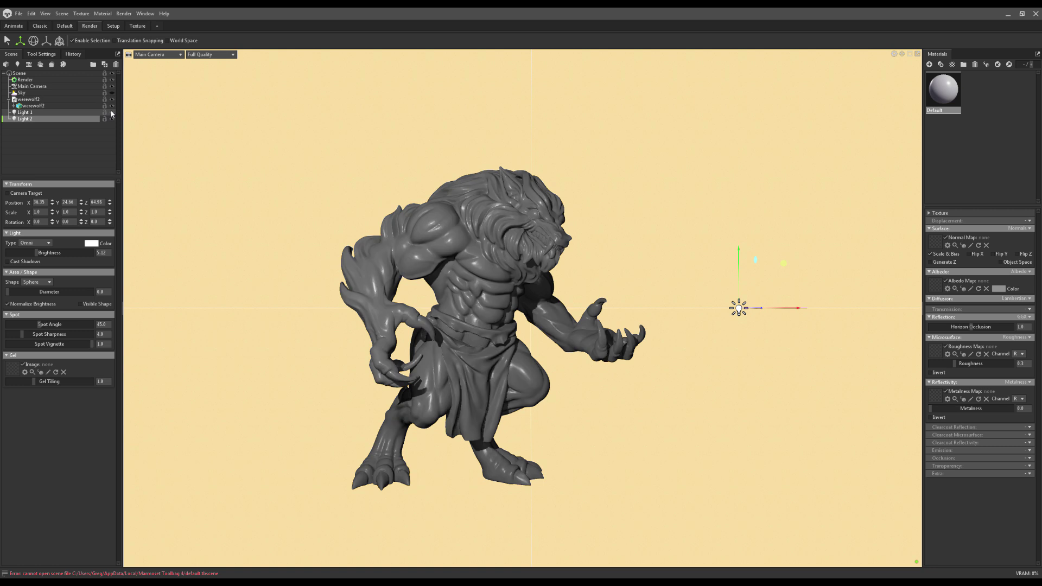
left_click(112, 119)
left_click(111, 118)
left_click(111, 119)
left_click(111, 120)
left_click(111, 119)
left_click(111, 119)
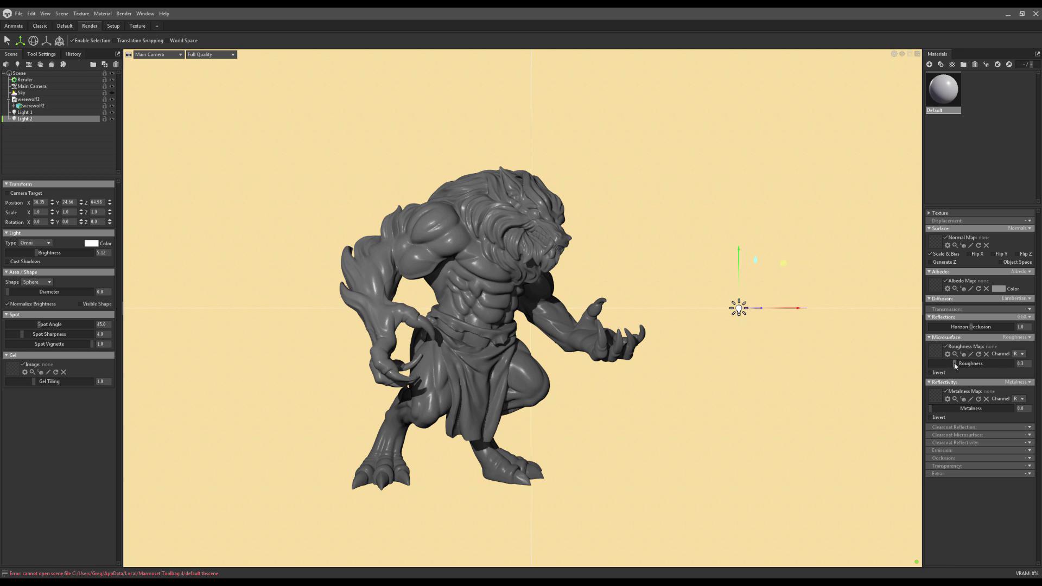
- Set the Default material's roughness to about 0.42 and its metalness to about 0.21
left_click_drag(954, 364, 934, 361)
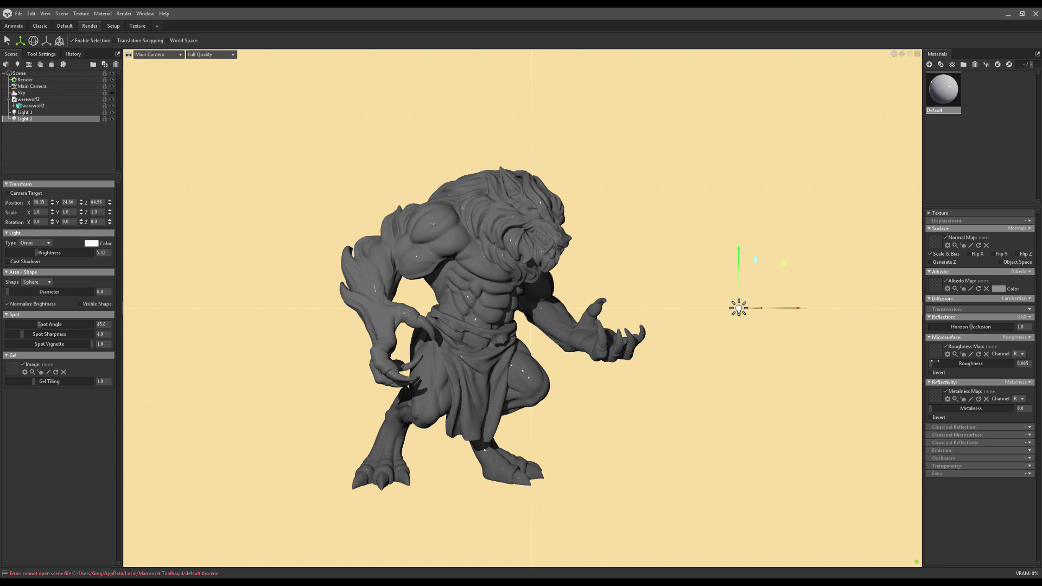
left_click_drag(933, 362, 970, 348)
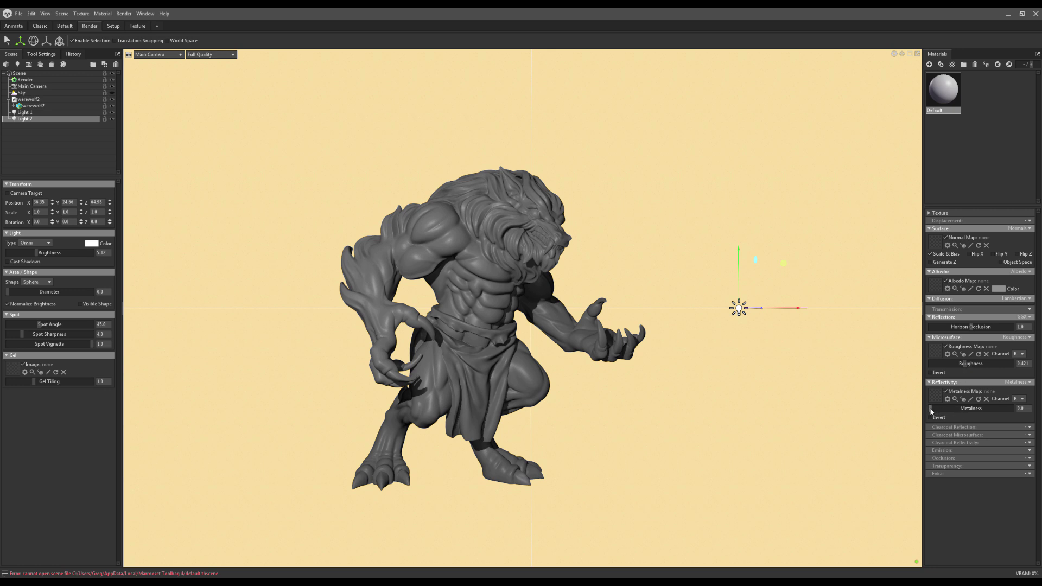
left_click_drag(940, 411, 1012, 409)
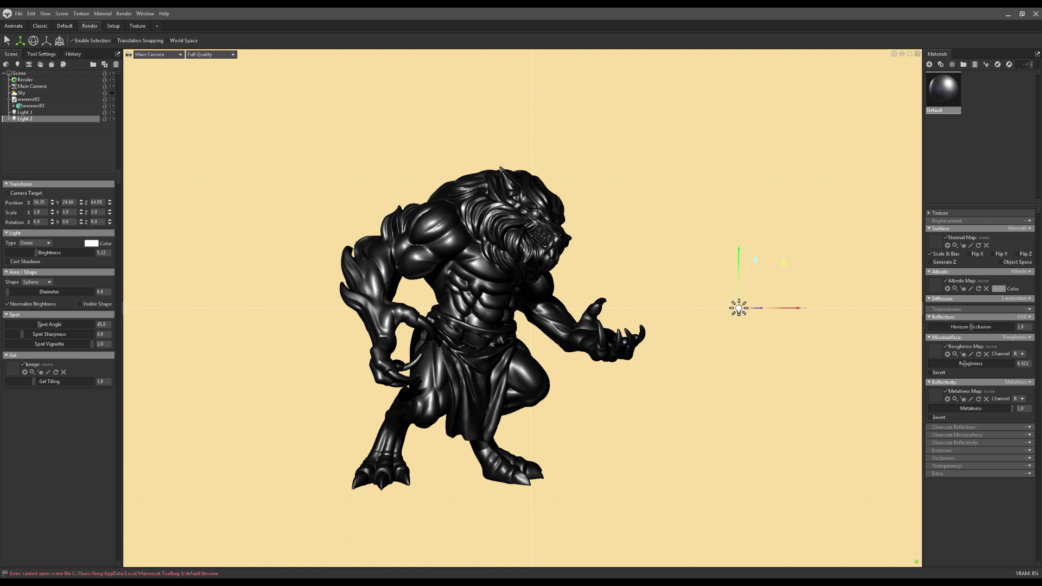
left_click_drag(1013, 408, 949, 409)
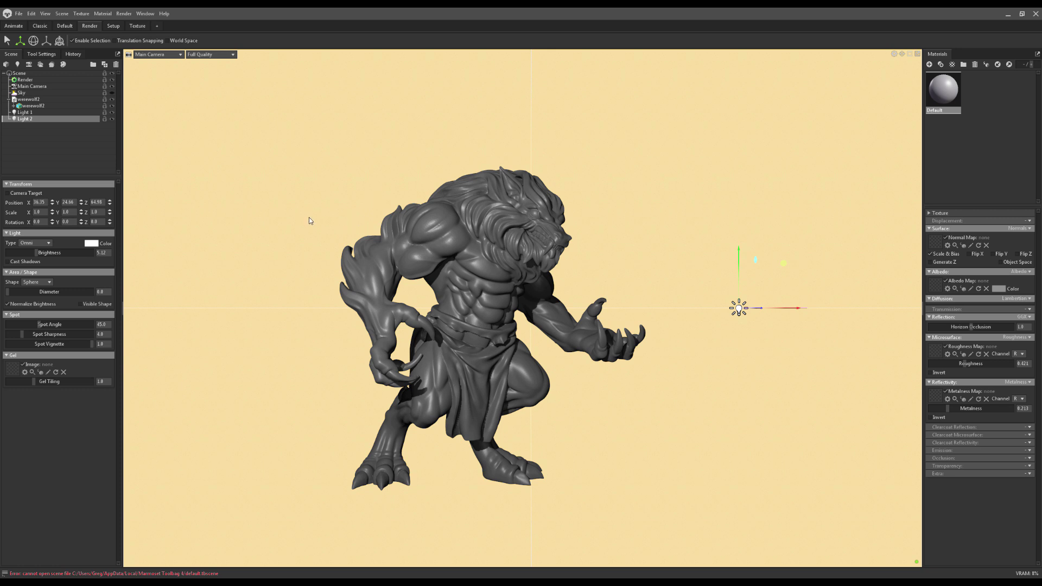
- Render the still image of the werewolf with the current output settings
left_click(25, 80)
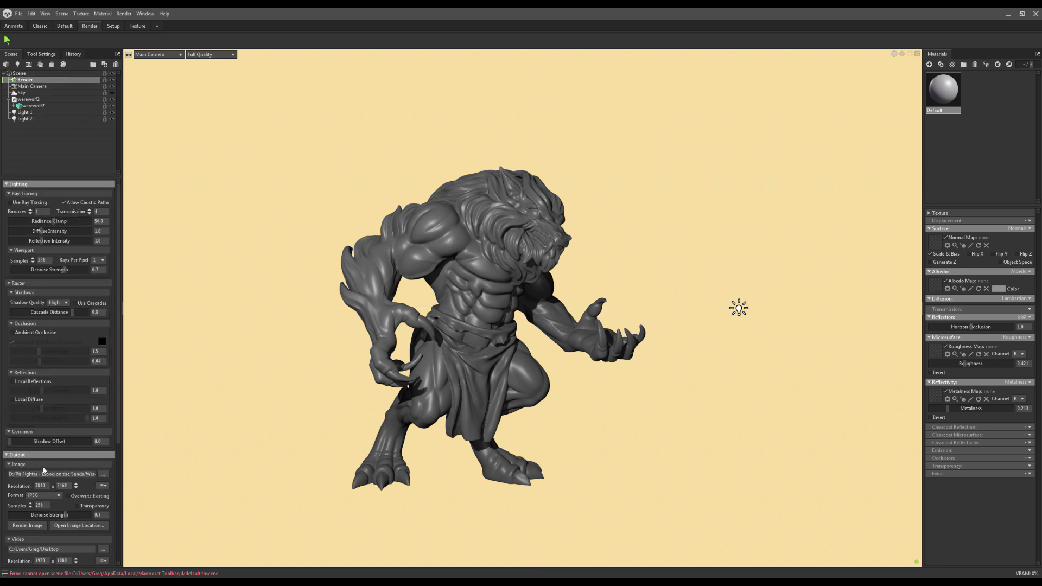
left_click(26, 525)
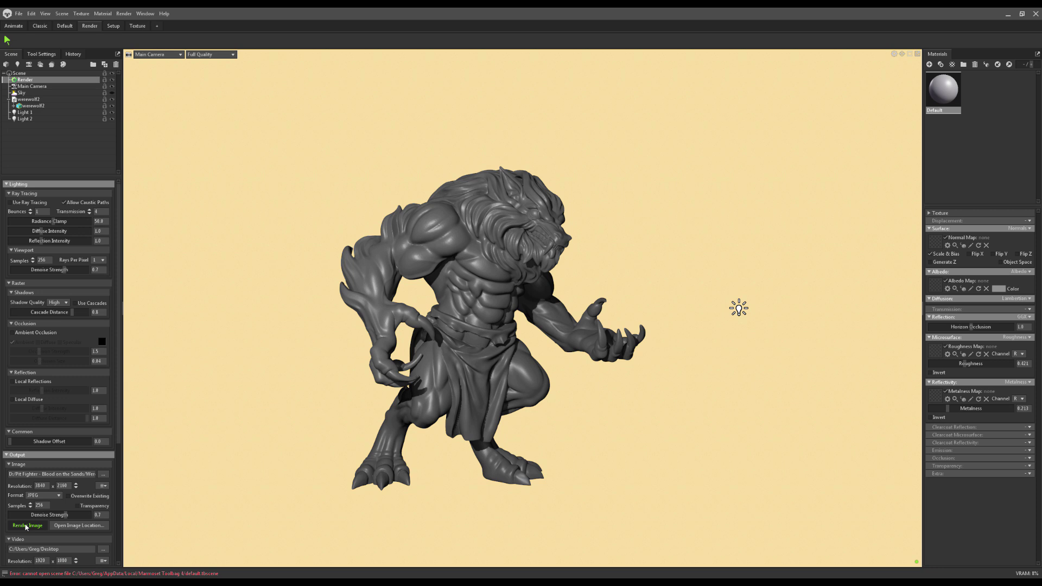